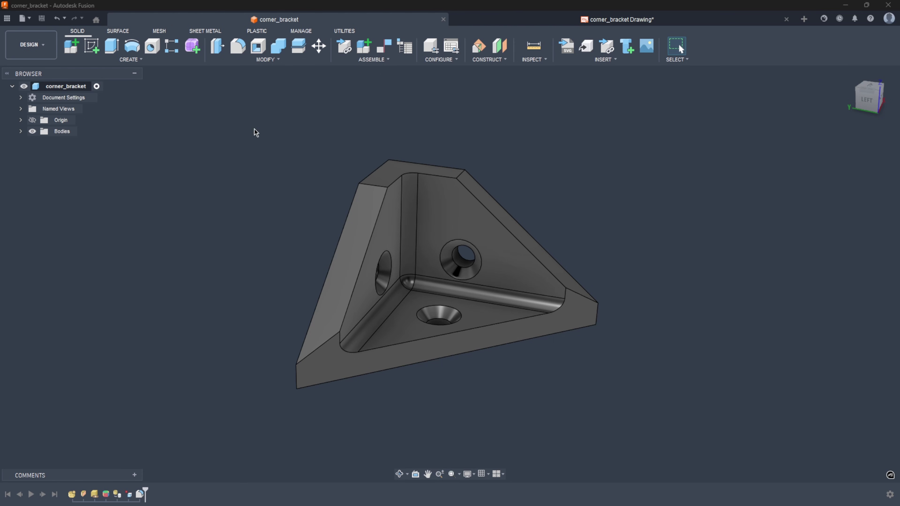
# - Check corner_bracket's properties and the drawing's parts list, then return to the 3D design
pyautogui.rightClick(59, 88)
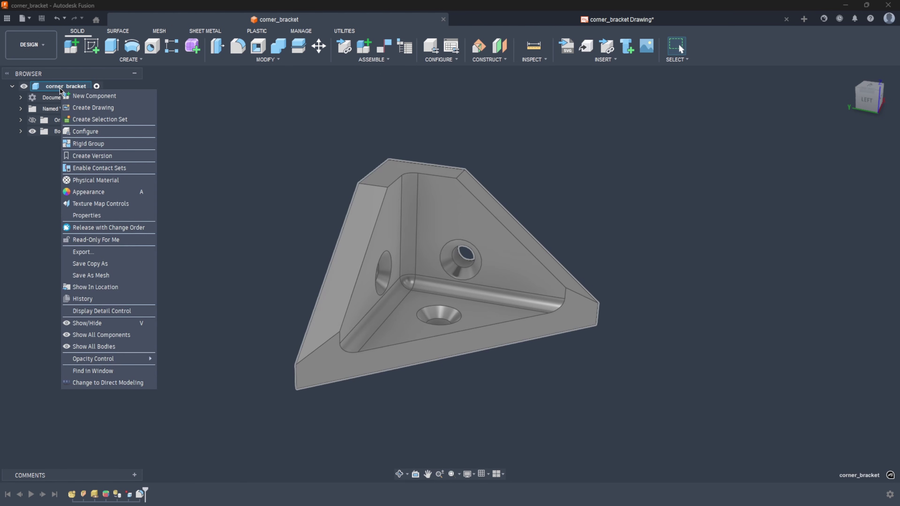
pyautogui.click(99, 215)
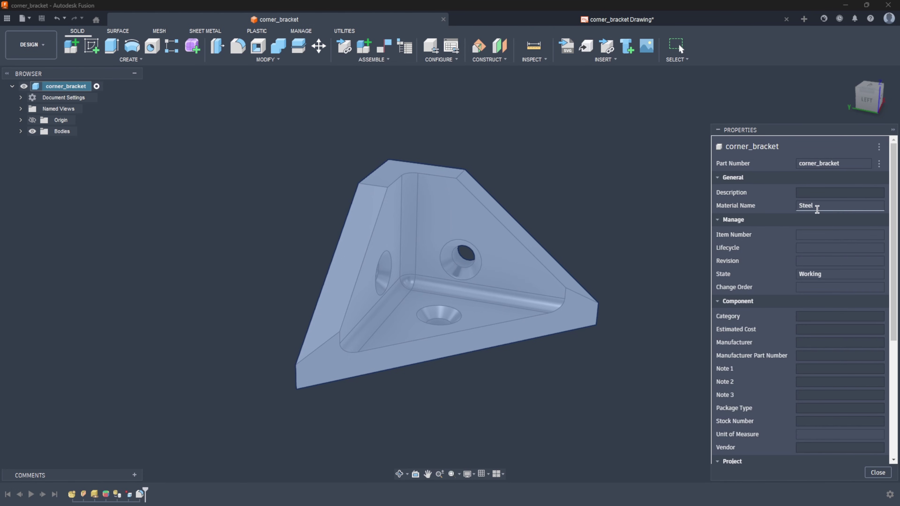
pyautogui.click(877, 472)
pyautogui.click(609, 20)
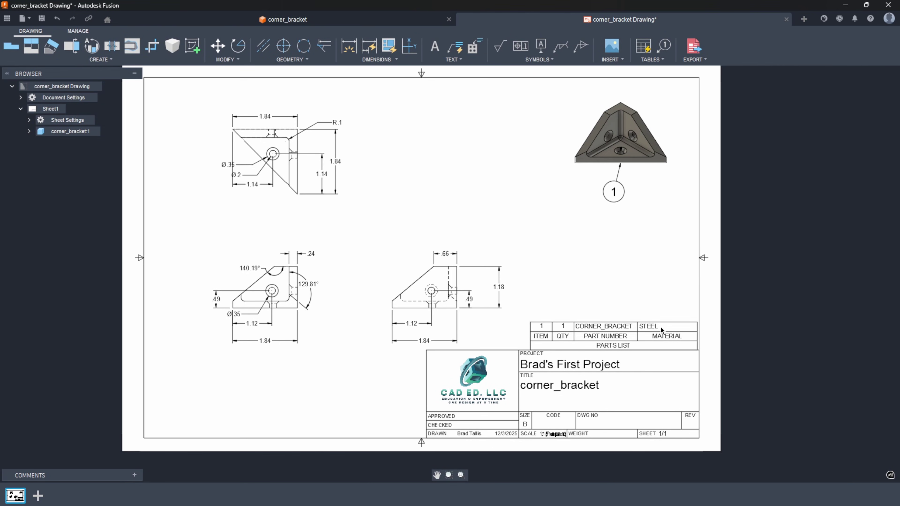
pyautogui.click(342, 20)
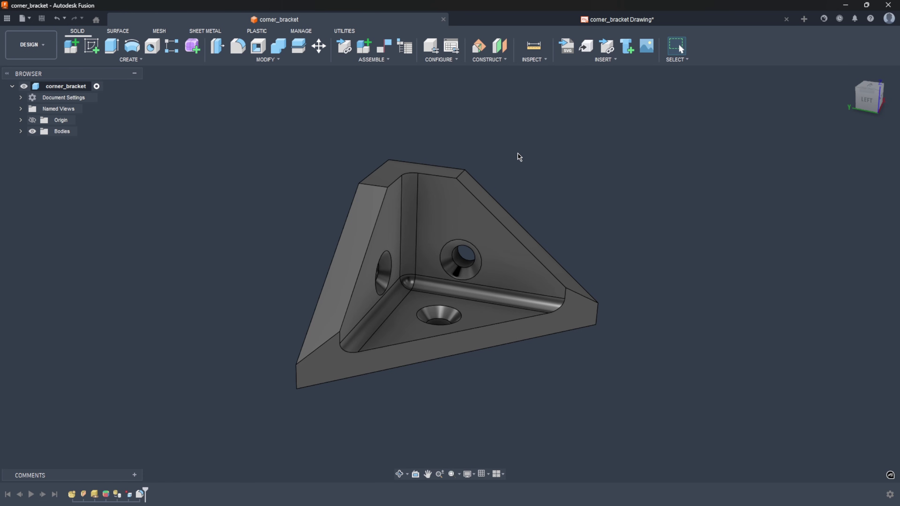
# - Search the Physical Material panel for t7, then close the panel
pyautogui.click(278, 60)
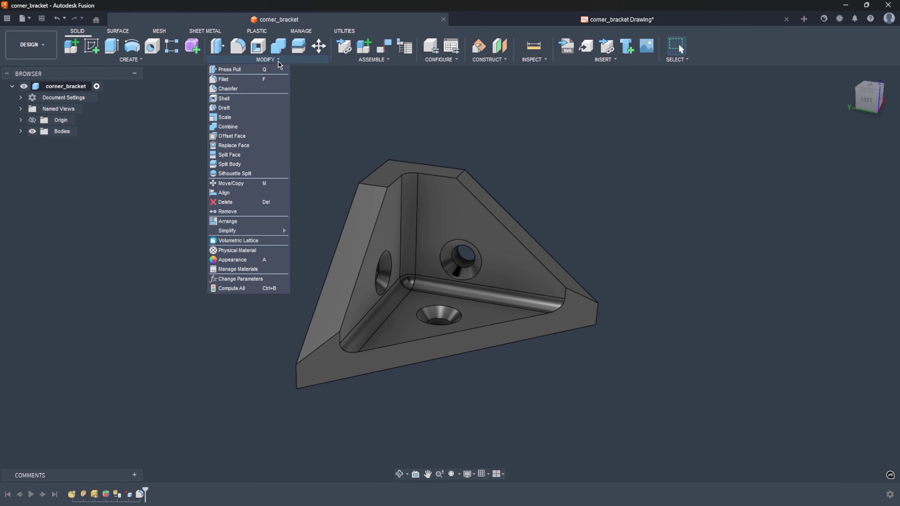
pyautogui.click(240, 251)
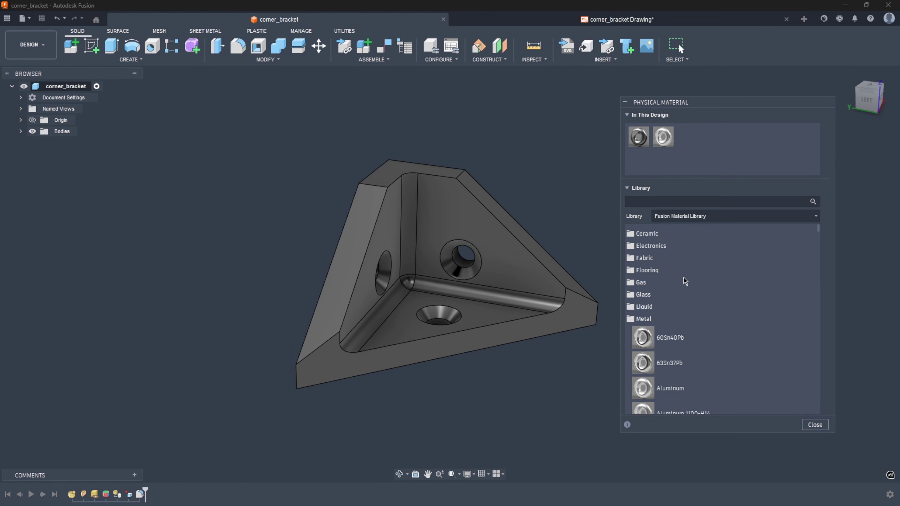
pyautogui.click(659, 200)
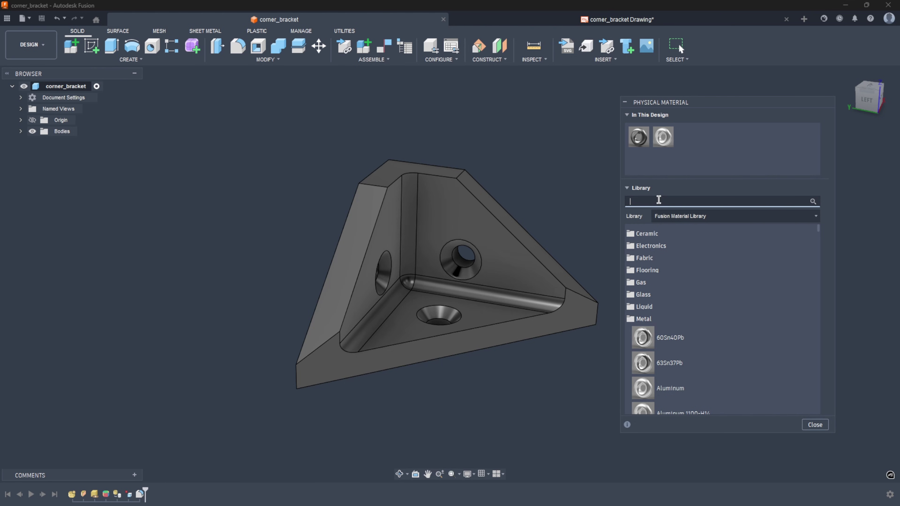
pyautogui.write('t7')
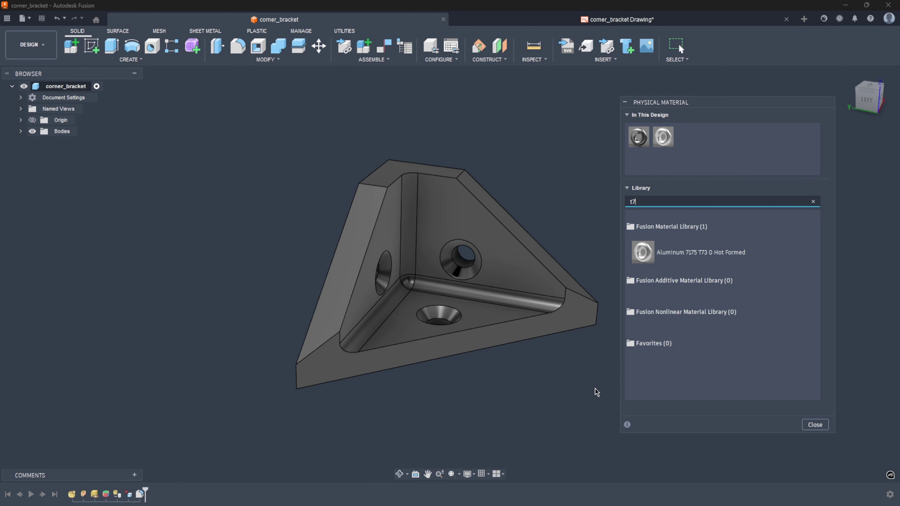
pyautogui.click(815, 425)
# - In Manage Materials, expand the Fusion Material Library and list Metal materials down to Steel
pyautogui.click(278, 60)
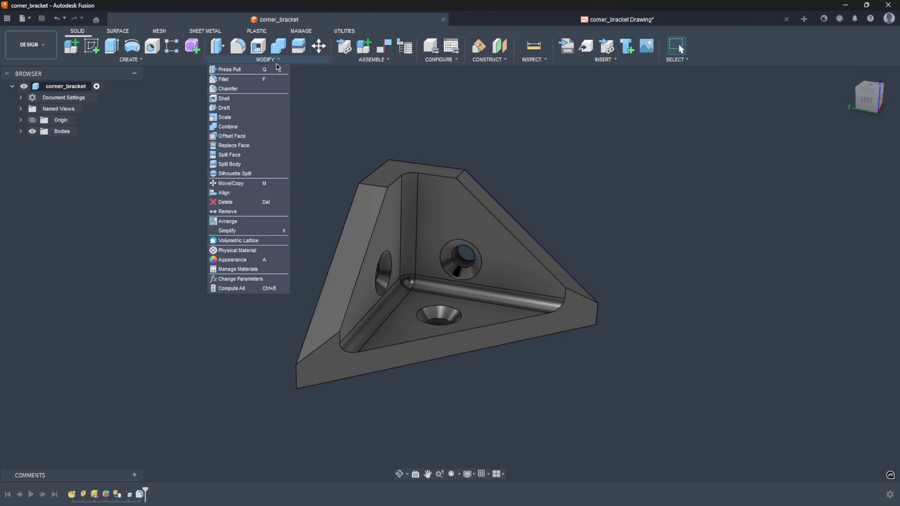
pyautogui.click(234, 270)
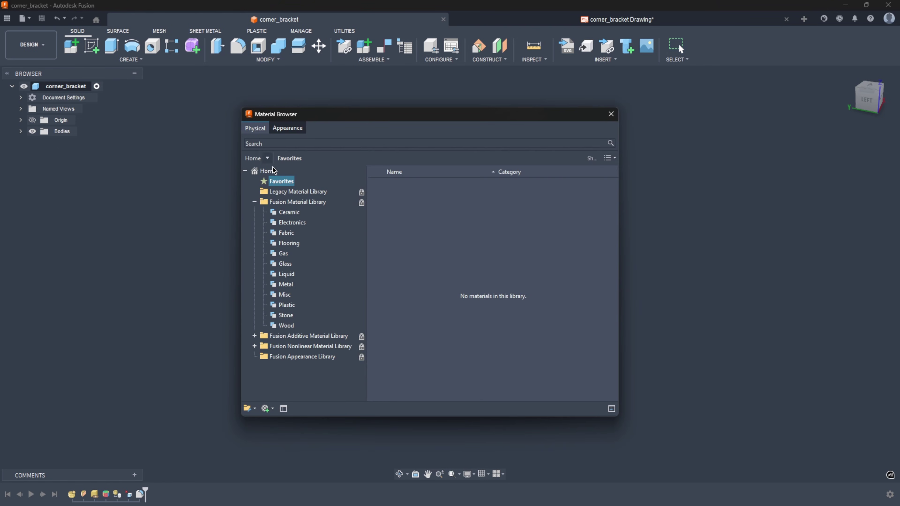
pyautogui.click(284, 132)
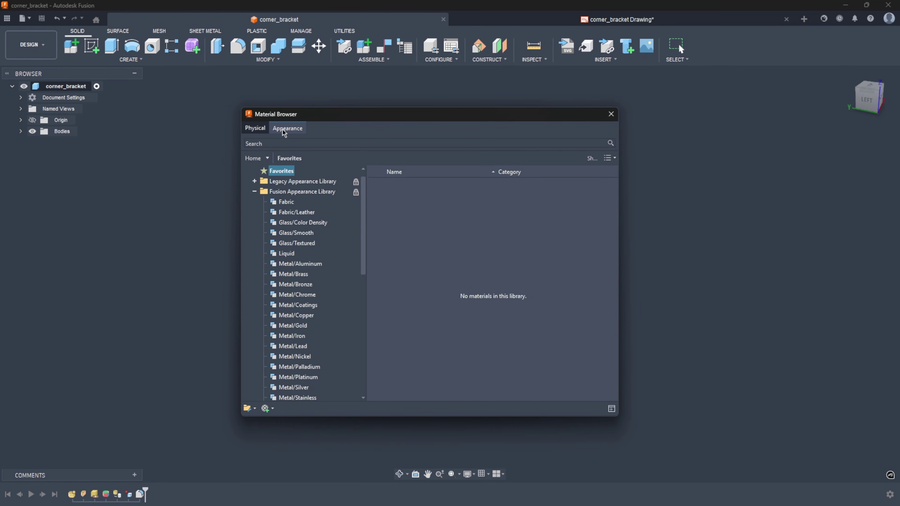
pyautogui.click(252, 129)
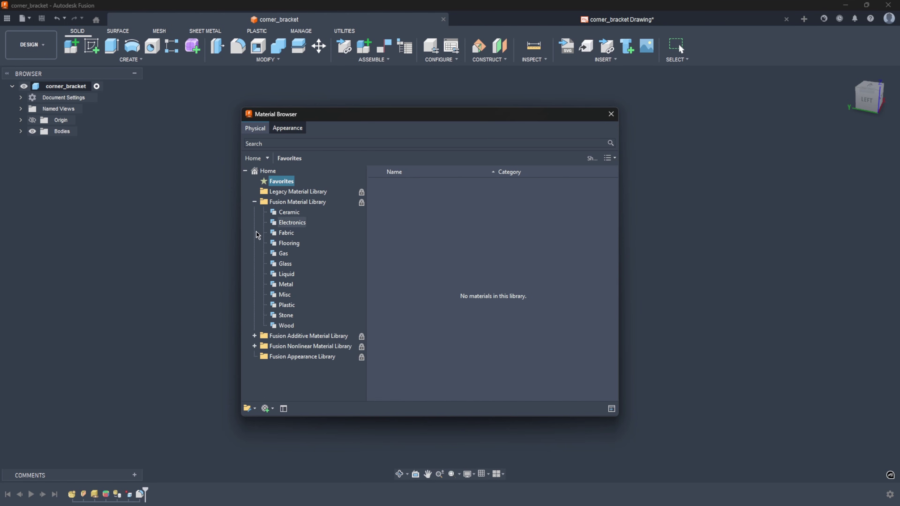
pyautogui.click(254, 202)
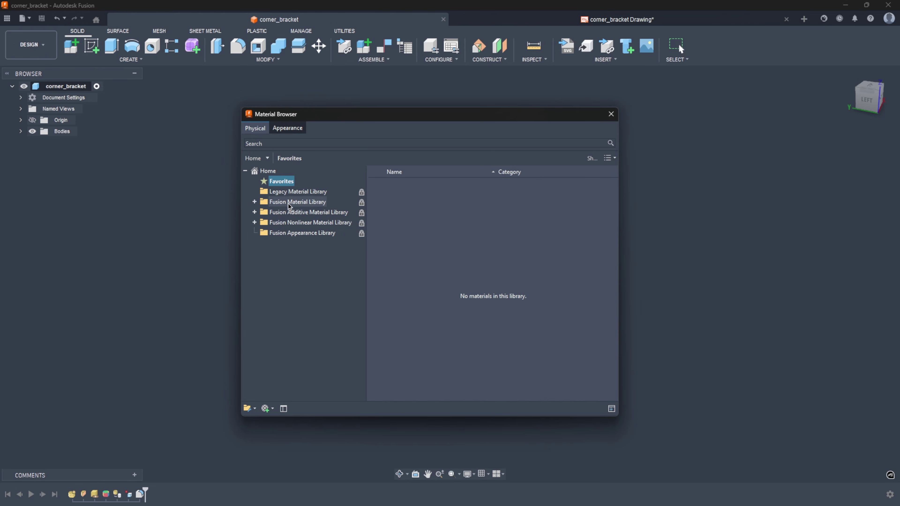
pyautogui.click(255, 202)
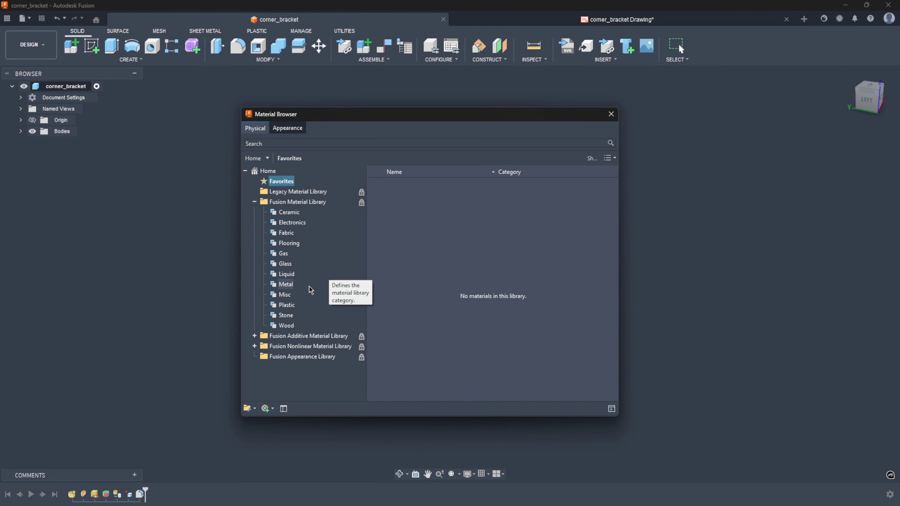
pyautogui.click(292, 285)
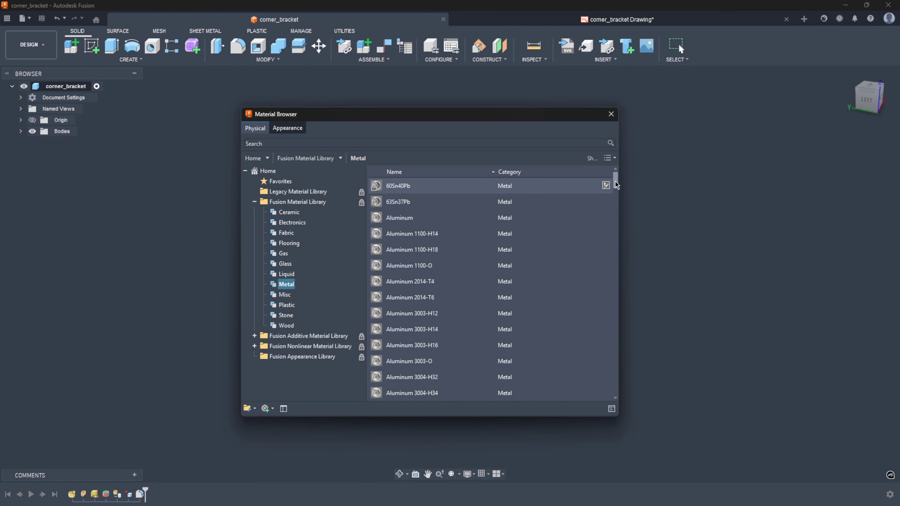
pyautogui.moveTo(615, 181); pyautogui.dragTo(617, 296)
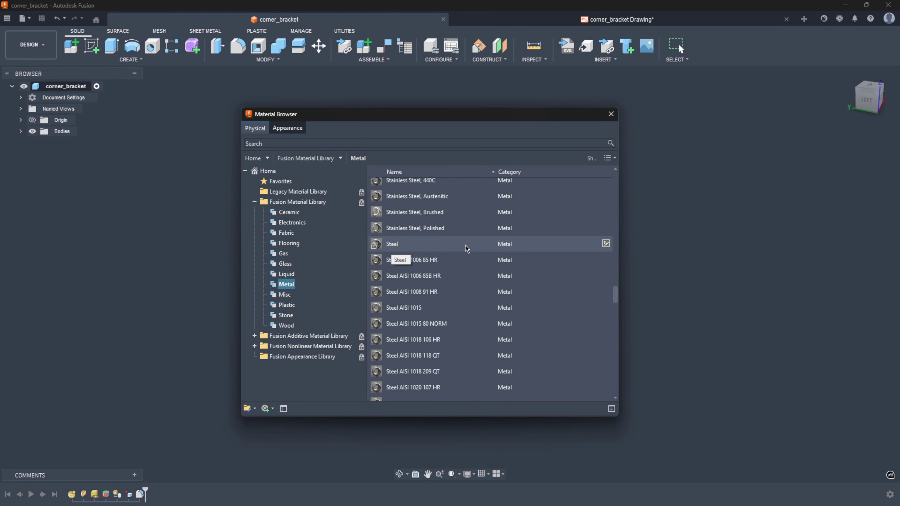
# - Add Steel to Favorites and rename the copy to T7 Tool Steel
pyautogui.click(605, 244)
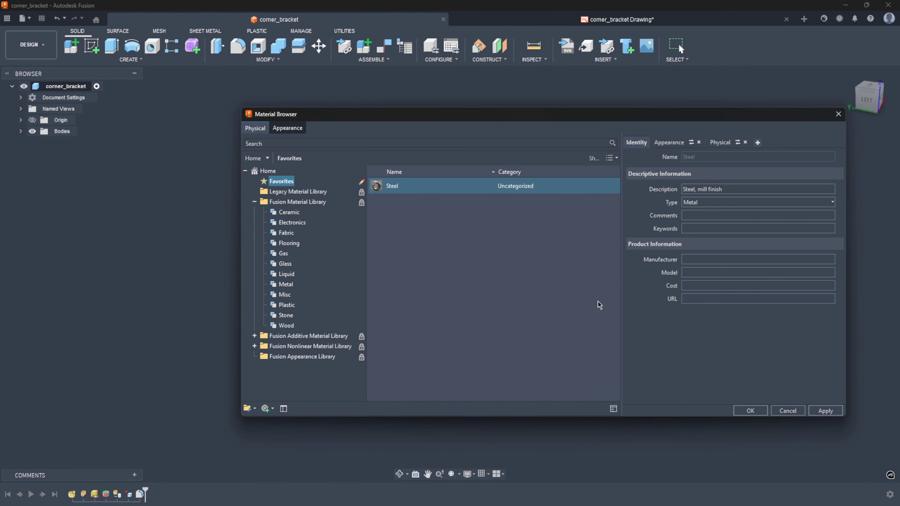
pyautogui.rightClick(396, 188)
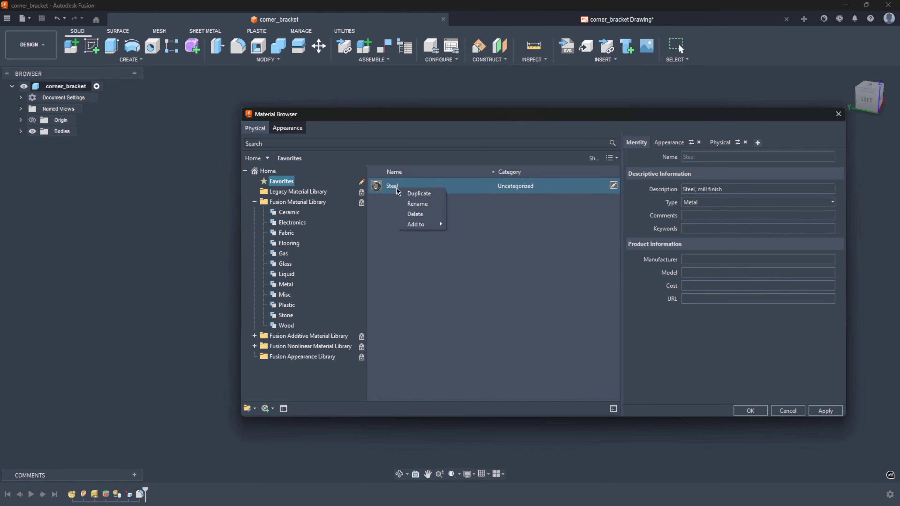
pyautogui.click(418, 205)
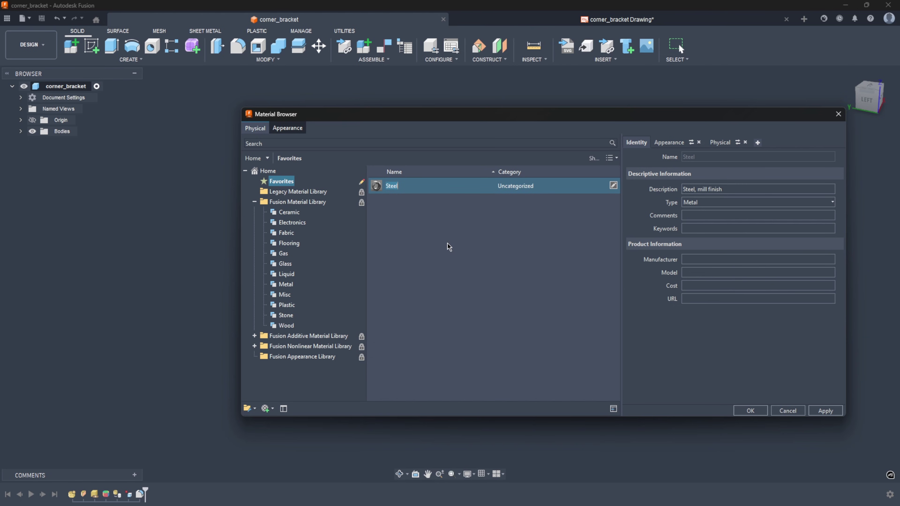
pyautogui.write('t')
pyautogui.write('T7')
pyautogui.write(' Tool Steel')
pyautogui.press('Return')
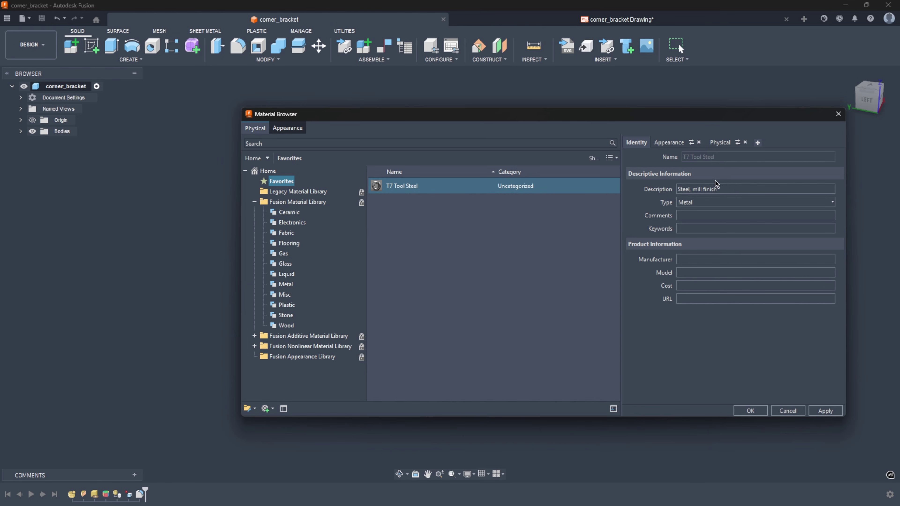
# - Change the description to T7 Tool Steel, keep Metal as the type, and begin entering keywords
pyautogui.click(721, 190)
pyautogui.hotkey('shift', 'Left')
pyautogui.hotkey('shift', 'Left')
pyautogui.hotkey('shift', 'Left')
pyautogui.hotkey('shift', 'Left')
pyautogui.hotkey('shift', 'Left')
pyautogui.hotkey('shift', 'Left')
pyautogui.hotkey('shift', 'Left')
pyautogui.hotkey('shift', 'Left')
pyautogui.hotkey('shift', 'Left')
pyautogui.hotkey('shift', 'Left')
pyautogui.hotkey('shift', 'Left')
pyautogui.hotkey('shift', 'Left')
pyautogui.hotkey('shift', 'Left')
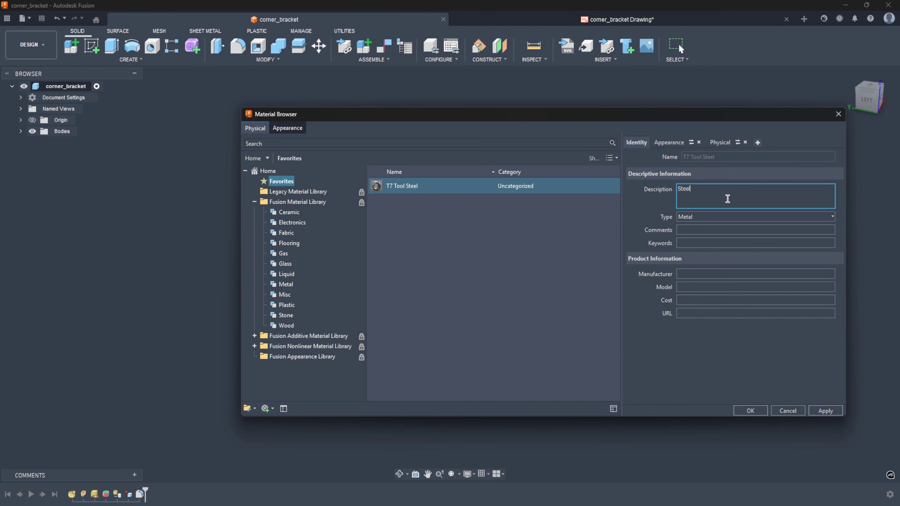
pyautogui.click(679, 189)
pyautogui.write('T7 Tool')
pyautogui.click(702, 217)
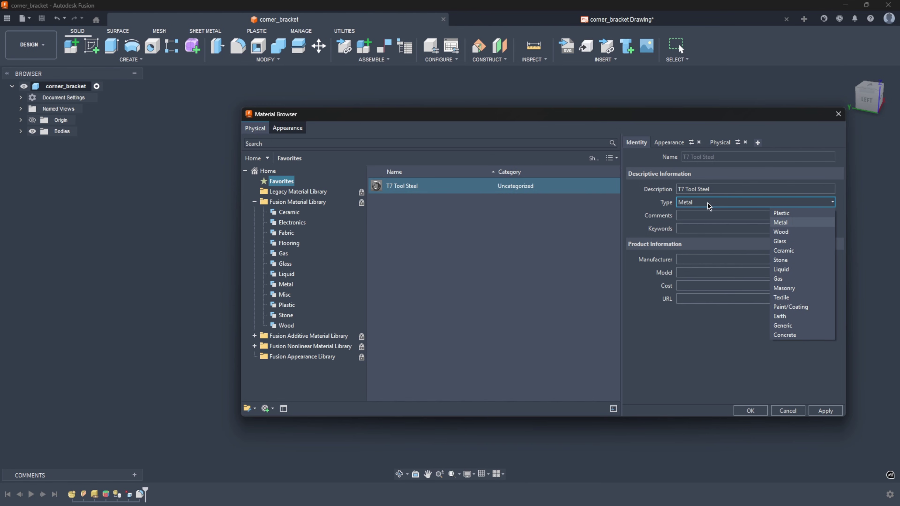
pyautogui.click(697, 216)
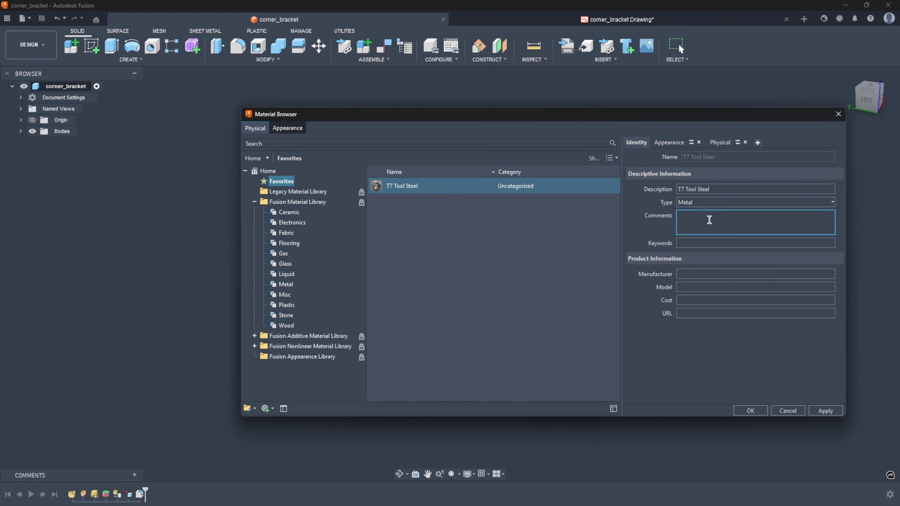
pyautogui.click(698, 244)
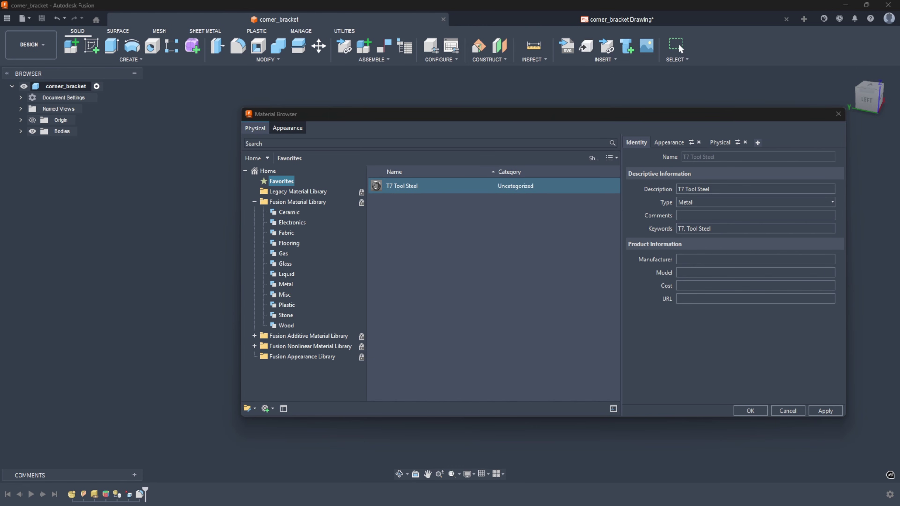
pyautogui.hotkey('alt', 'Tab')
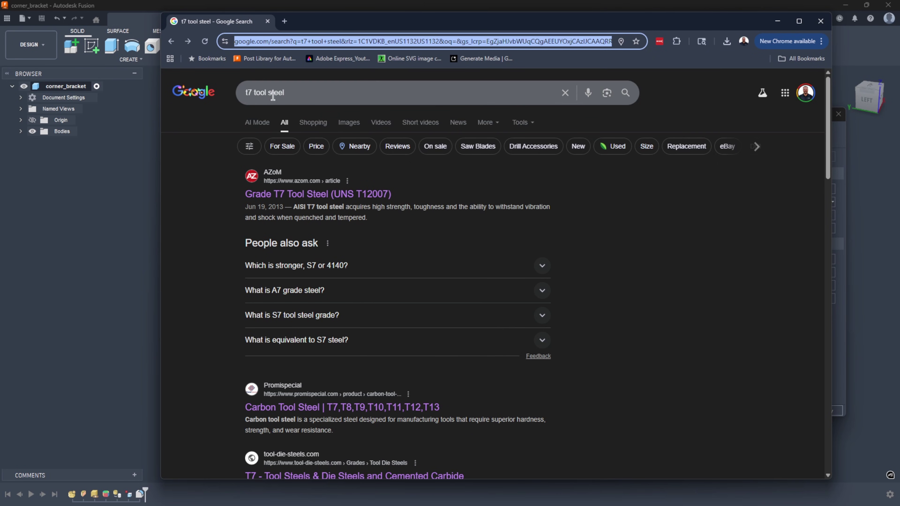
# - Rerun the t7 tool steel search and read the AZoM Grade T7 Tool Steel article
pyautogui.click(293, 92)
pyautogui.press('Return')
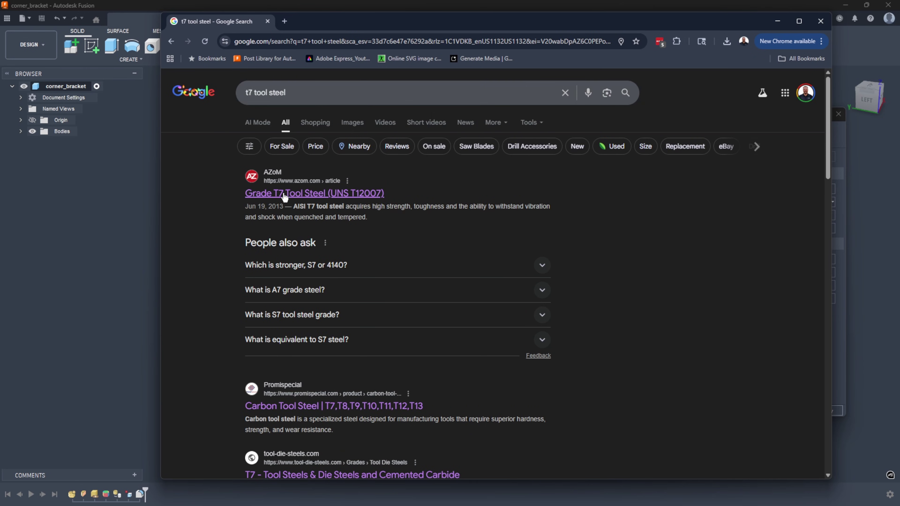
pyautogui.click(259, 194)
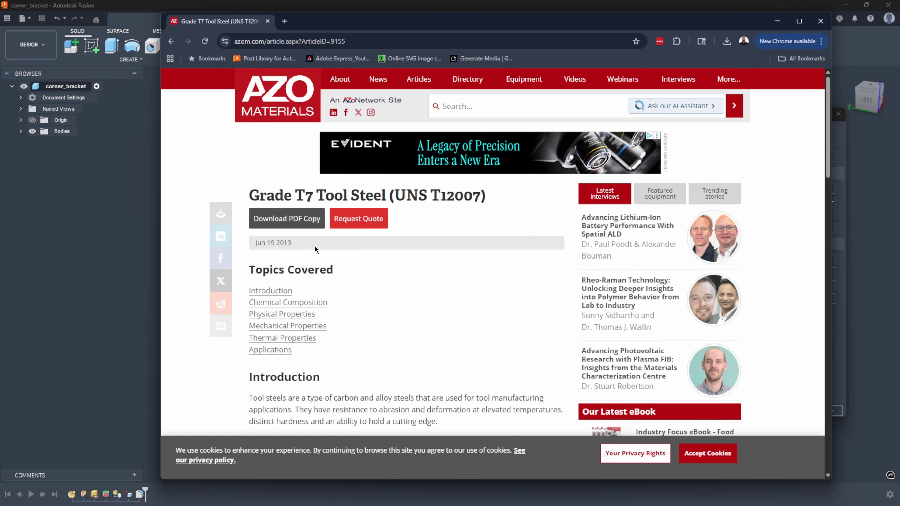
pyautogui.scroll(-5, 333, 305)
pyautogui.scroll(-6, 323, 337)
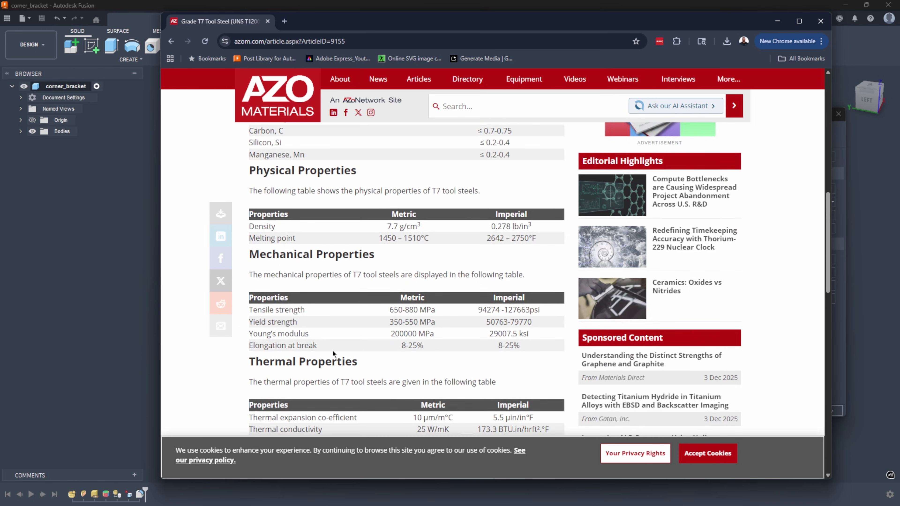
pyautogui.scroll(-2, 333, 350)
pyautogui.scroll(2, 371, 269)
# - Copy the article's web address and go back to Fusion's material URL field
pyautogui.moveTo(346, 41); pyautogui.dragTo(225, 44)
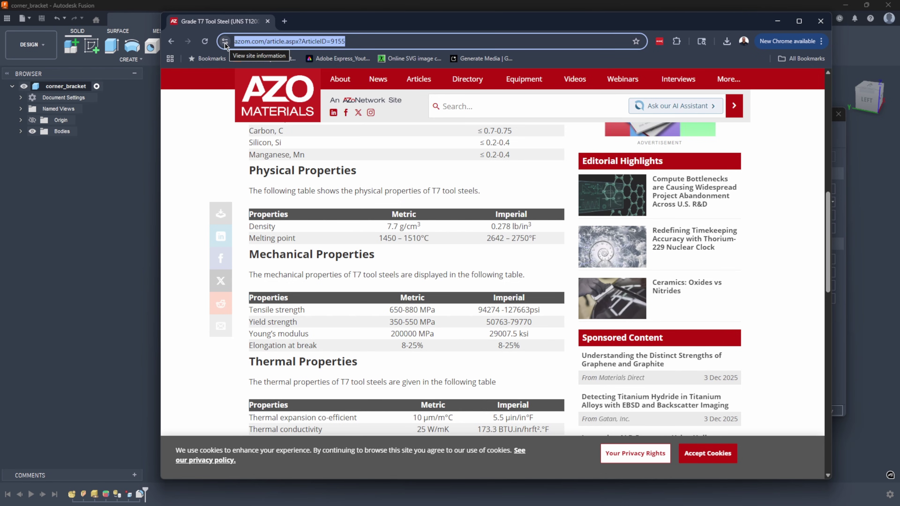
pyautogui.click(868, 164)
pyautogui.click(687, 300)
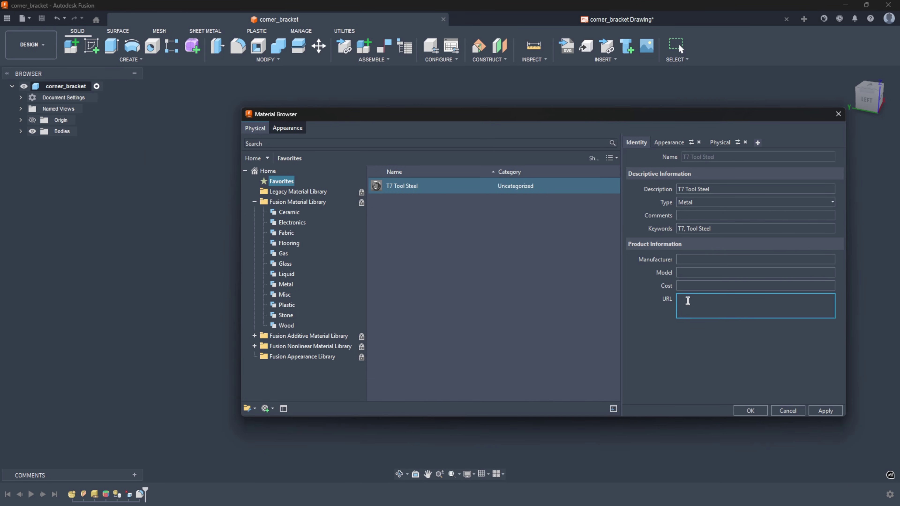
# - Paste the article URL and enter AZO Materials as the manufacturer
pyautogui.hotkey('ctrl', 'v')
pyautogui.click(695, 259)
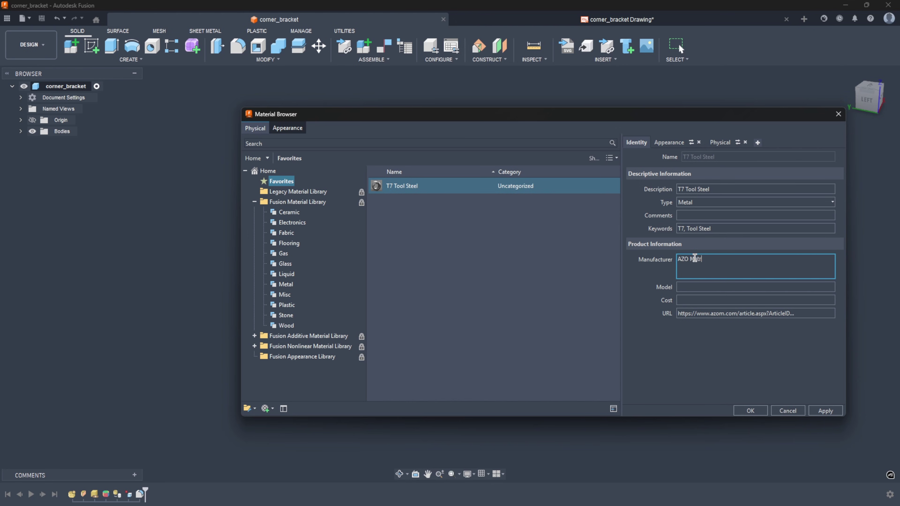
pyautogui.press('BackSpace')
pyautogui.write('erials')
# - Darken T7 Tool Steel's appearance colour to RGB 125 125 125 grey
pyautogui.click(668, 143)
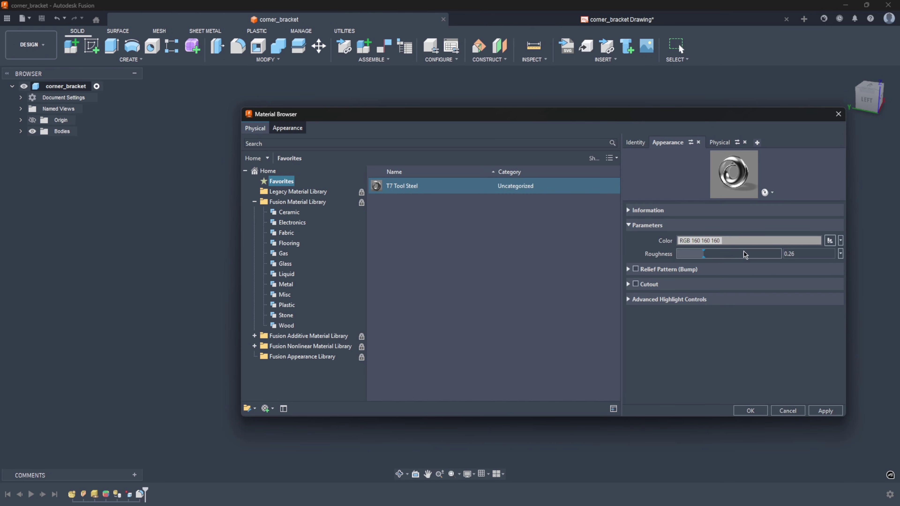
pyautogui.click(733, 244)
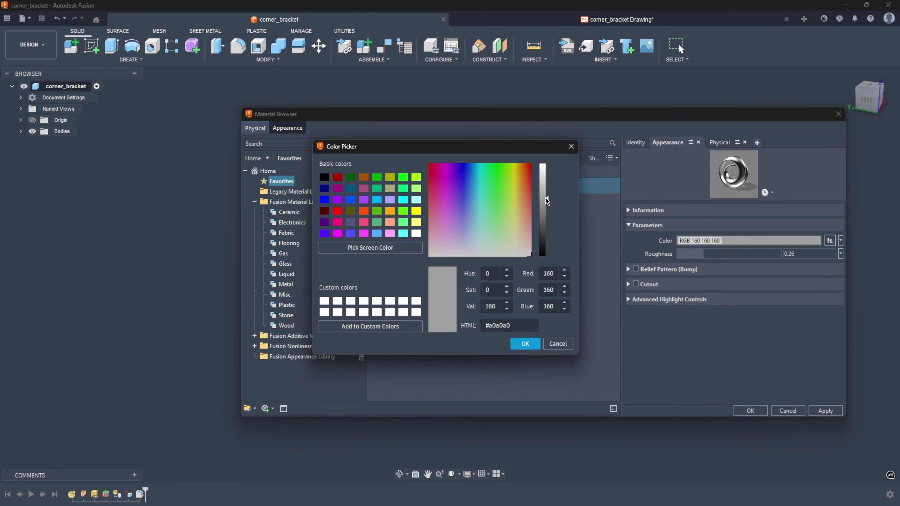
pyautogui.click(544, 213)
pyautogui.click(525, 344)
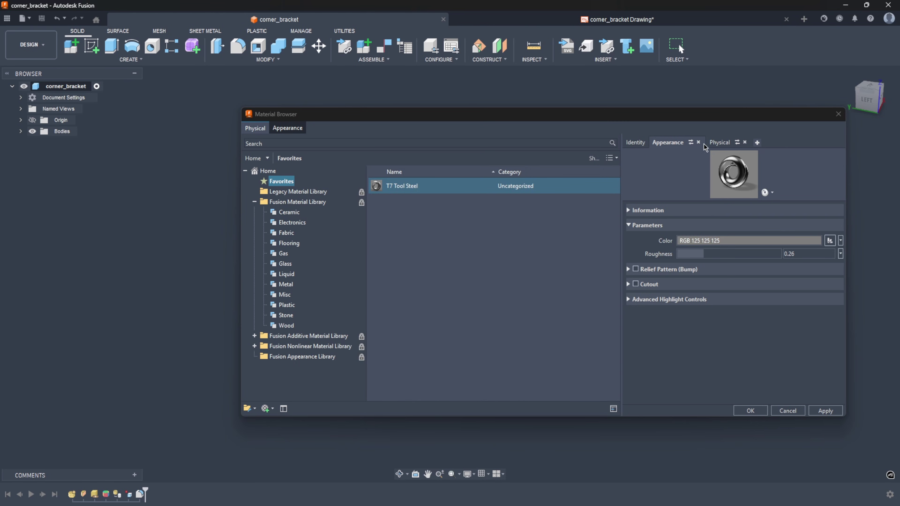
pyautogui.click(716, 141)
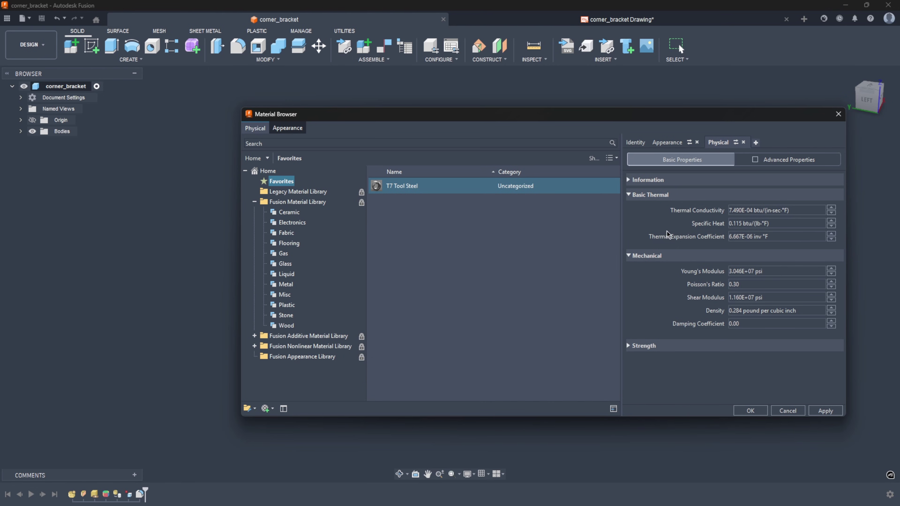
# - Expand Strength to show yield 3.002E+04 psi and tensile 5.004E+04 psi
pyautogui.click(629, 346)
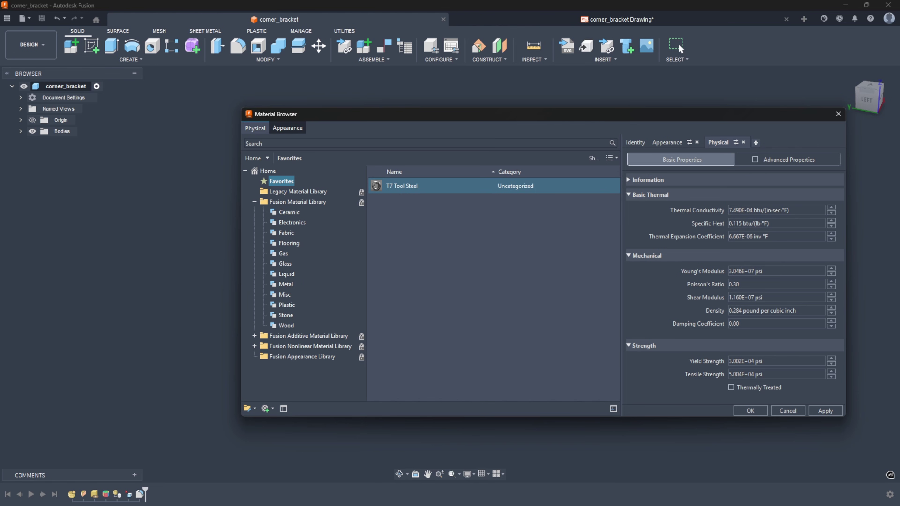
pyautogui.hotkey('alt', 'Tab')
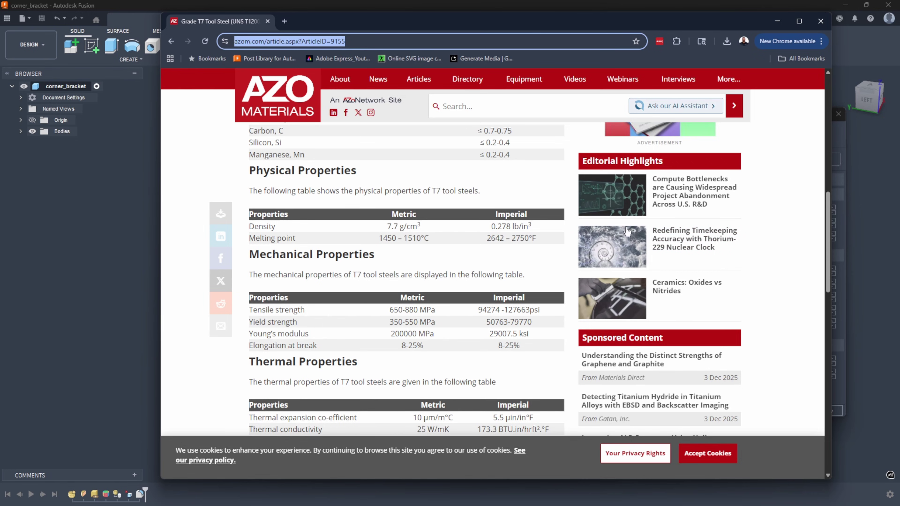
pyautogui.click(865, 185)
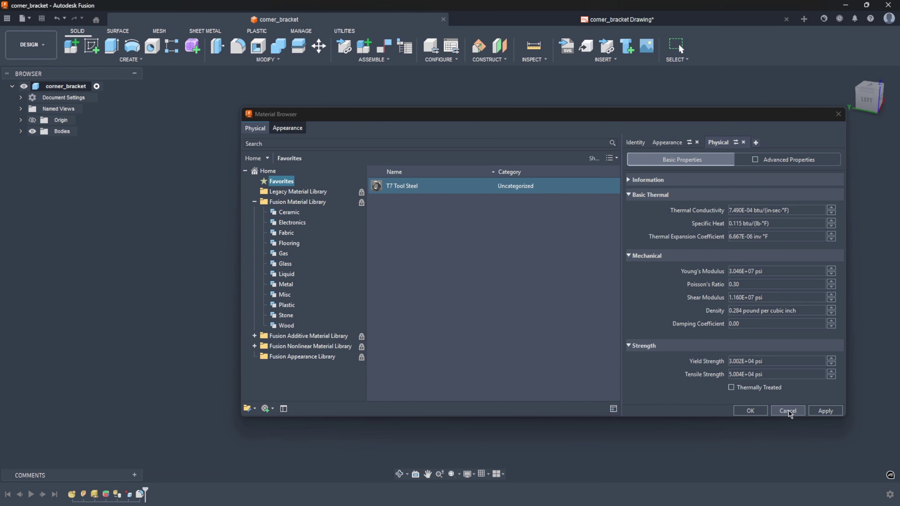
# - Save the material edits, close the Material Browser, and start a new design
pyautogui.click(815, 411)
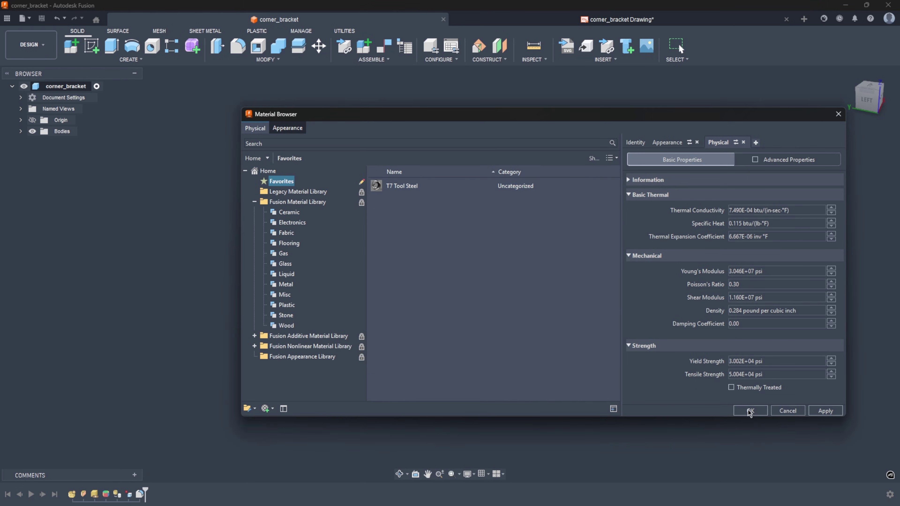
pyautogui.click(838, 114)
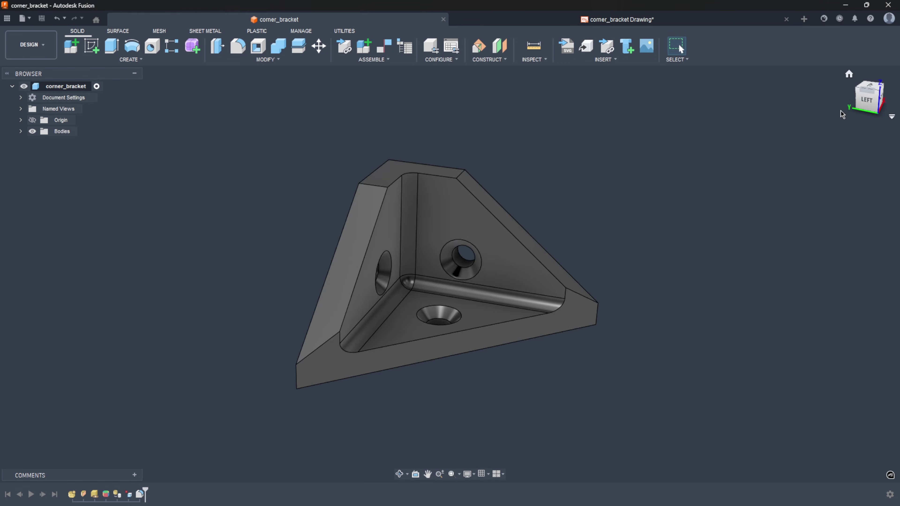
pyautogui.click(805, 20)
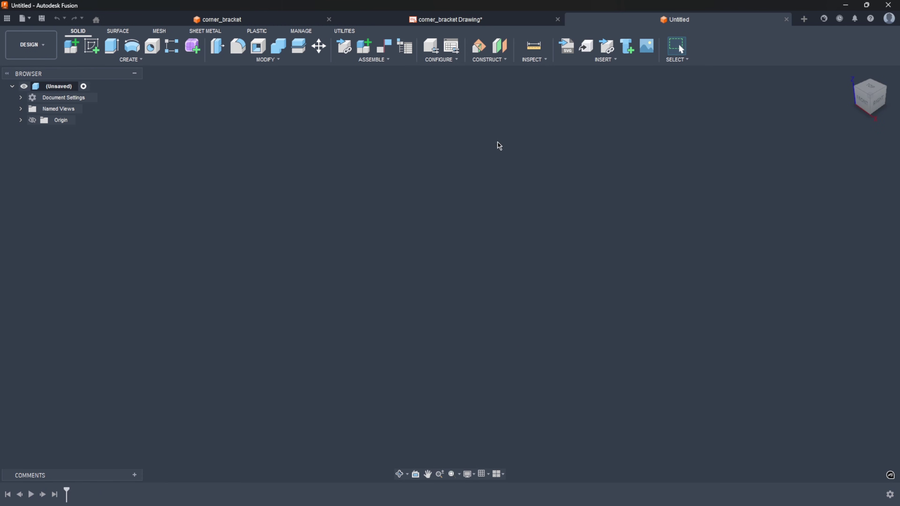
# - Insert the Full Screen #381 screenshot as a canvas on the XZ plane at scale 1
pyautogui.click(647, 46)
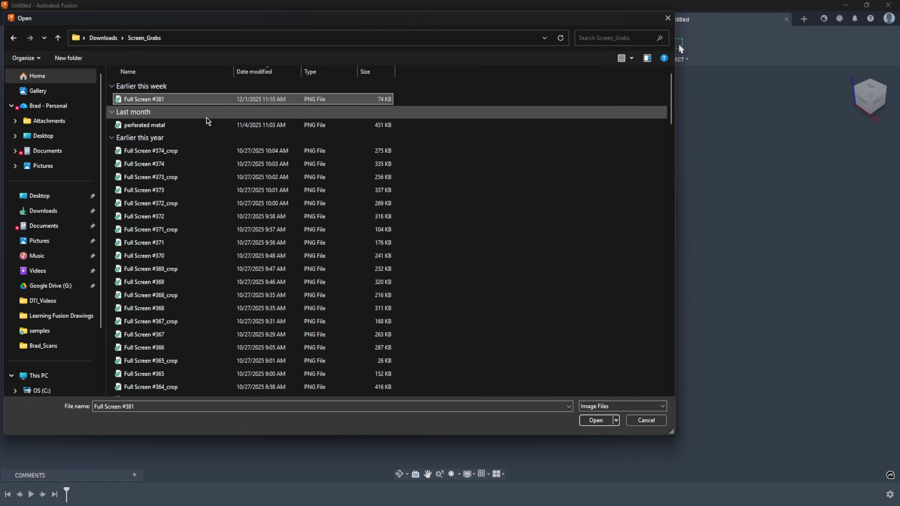
pyautogui.click(584, 420)
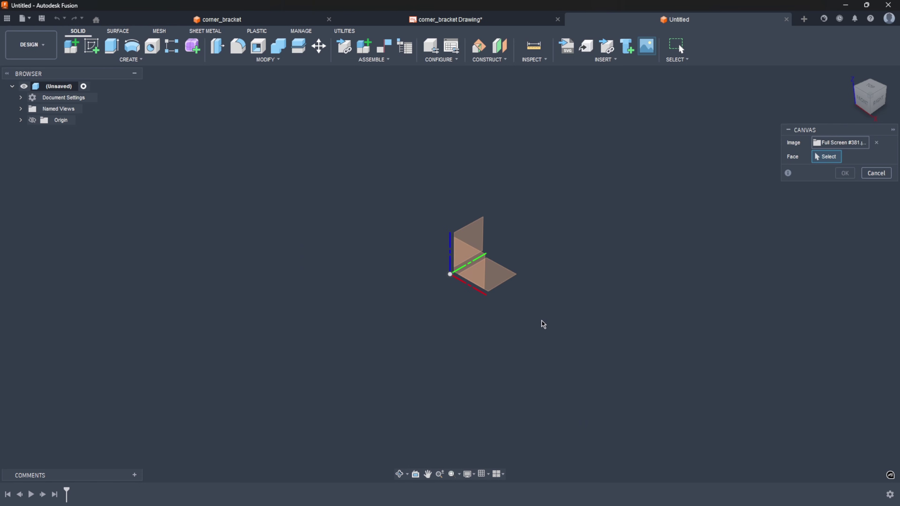
pyautogui.click(460, 256)
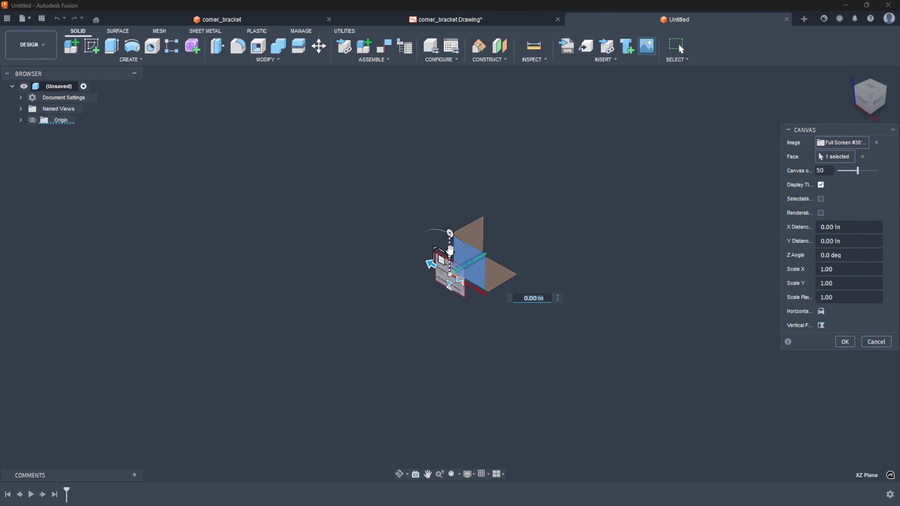
pyautogui.moveTo(435, 249); pyautogui.dragTo(350, 113)
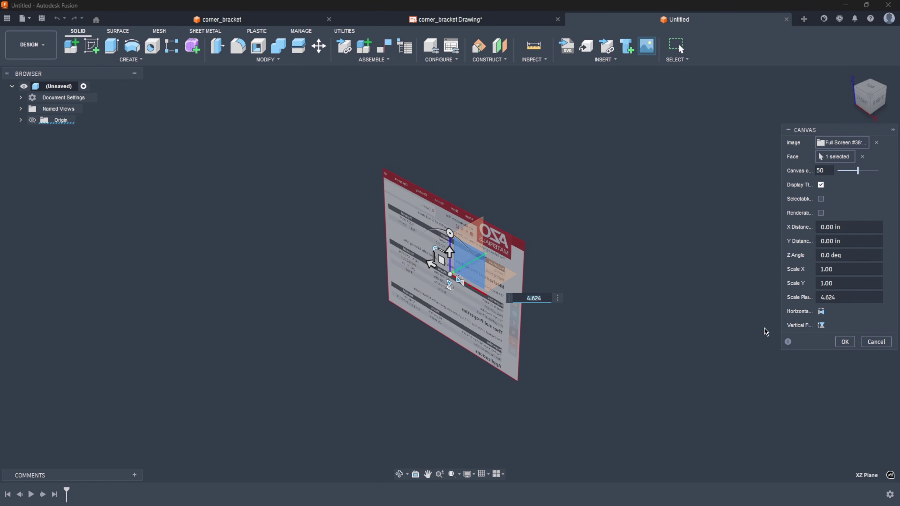
pyautogui.press('BackSpace')
pyautogui.press('BackSpace')
pyautogui.press('BackSpace')
pyautogui.press('BackSpace')
pyautogui.press('BackSpace')
pyautogui.write('1')
pyautogui.press('Return')
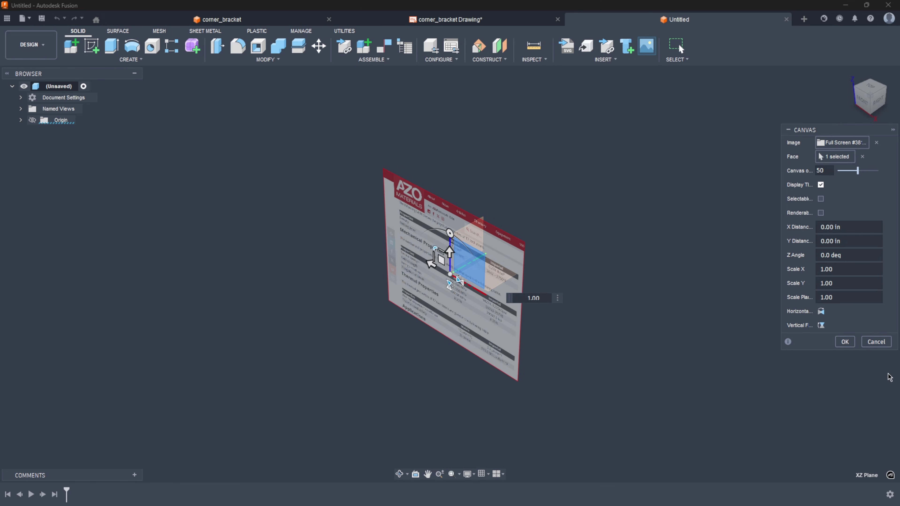
pyautogui.click(845, 341)
# - Switch to the Front view and frame the screenshot canvas on the left
pyautogui.keyDown('shift'); pyautogui.moveTo(657, 278); pyautogui.dragTo(627, 287, button='middle'); pyautogui.keyUp('shift')
pyautogui.scroll(5, 628, 287)
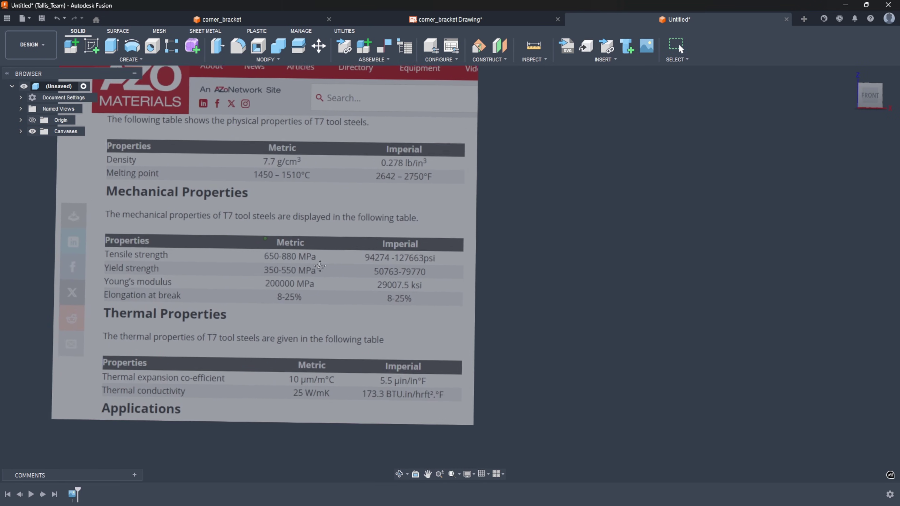
pyautogui.click(870, 95)
pyautogui.scroll(-4, 538, 263)
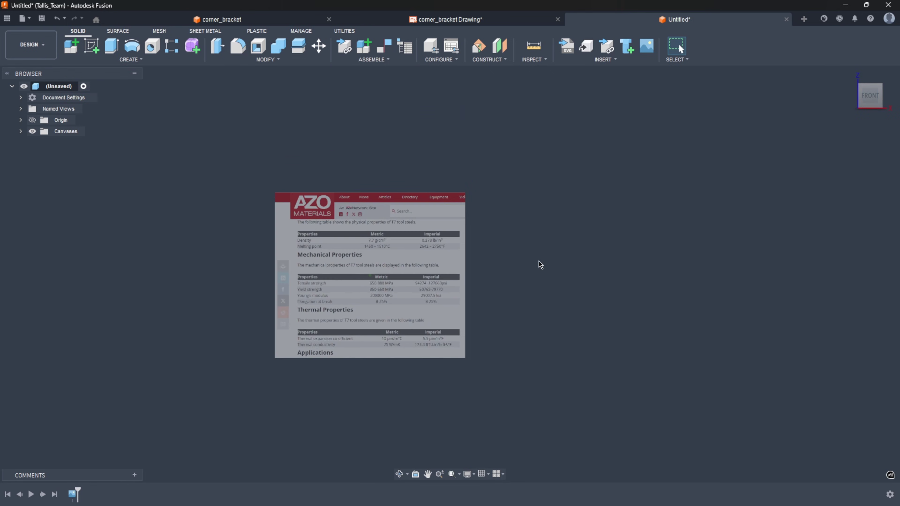
pyautogui.scroll(5, 418, 301)
pyautogui.scroll(-1, 512, 302)
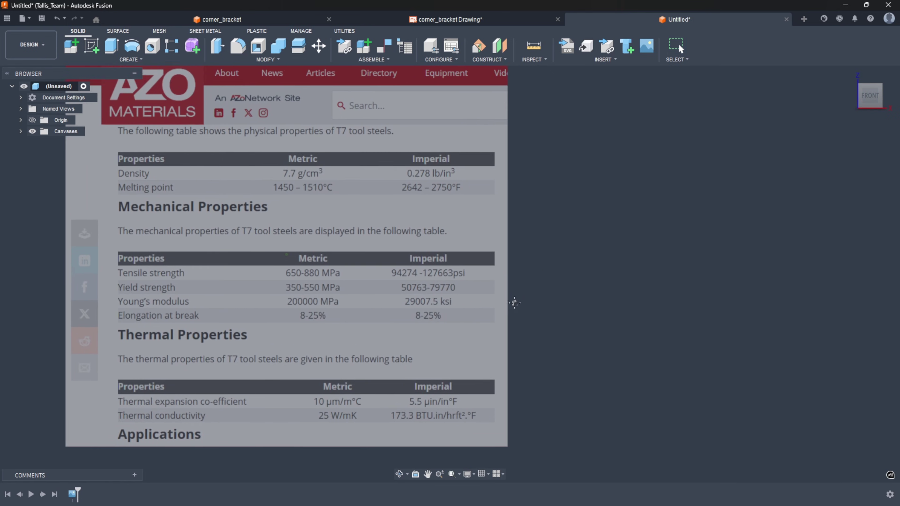
pyautogui.moveTo(558, 316); pyautogui.dragTo(528, 310, button='middle')
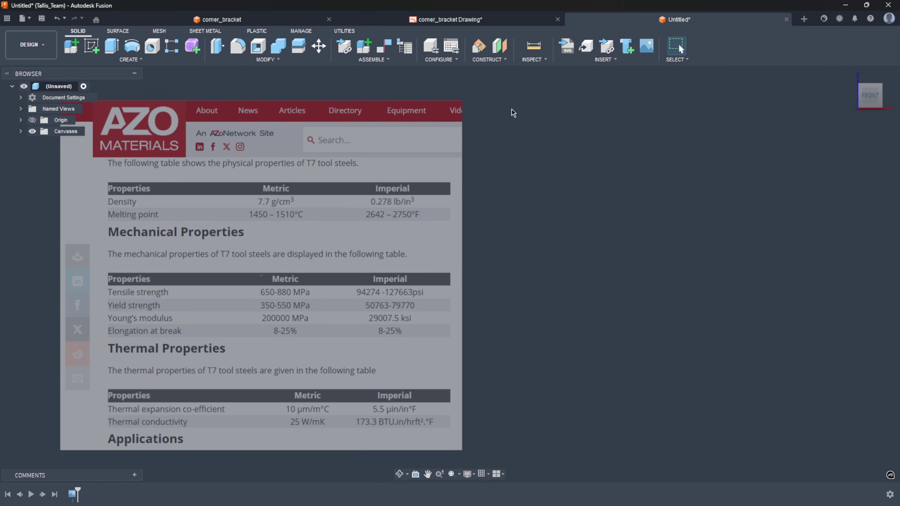
# - Compare T7 Tool Steel's physical properties beside the screenshot, then close the Material Browser
pyautogui.click(267, 60)
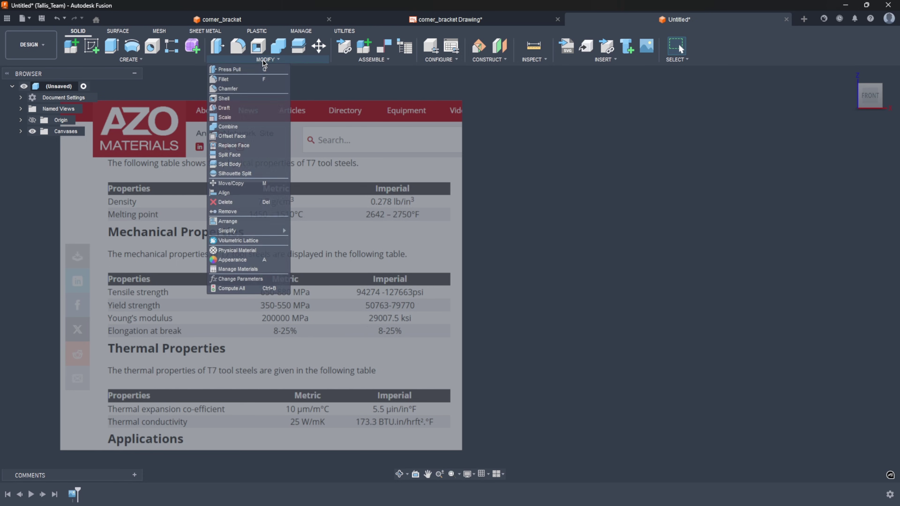
pyautogui.click(239, 269)
pyautogui.moveTo(378, 114); pyautogui.dragTo(596, 108)
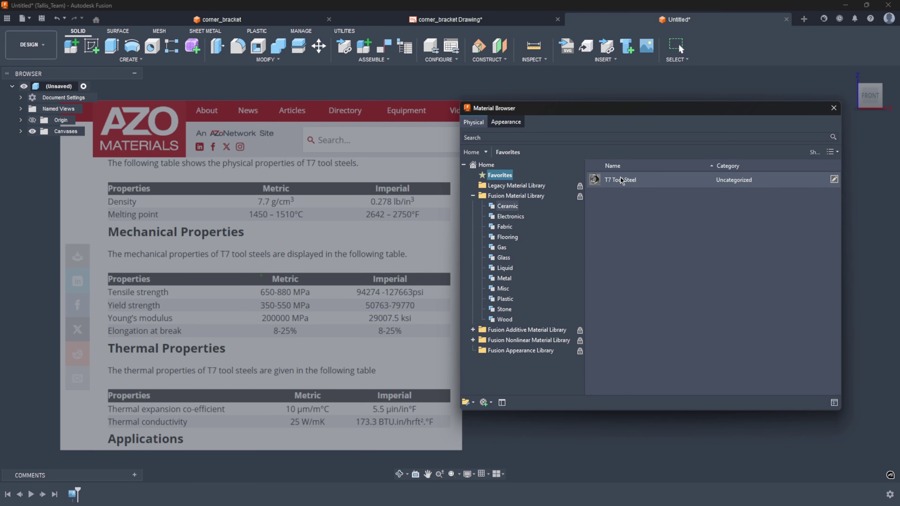
pyautogui.click(834, 179)
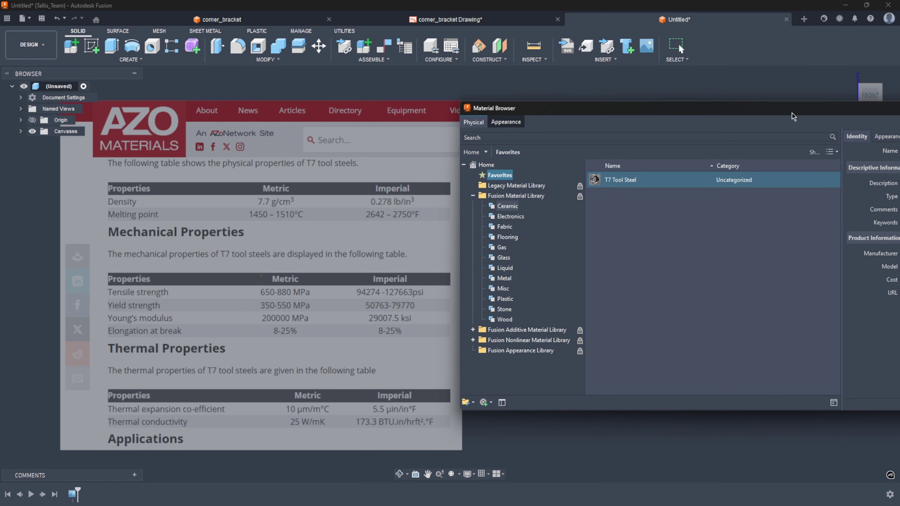
pyautogui.moveTo(765, 112); pyautogui.dragTo(592, 112)
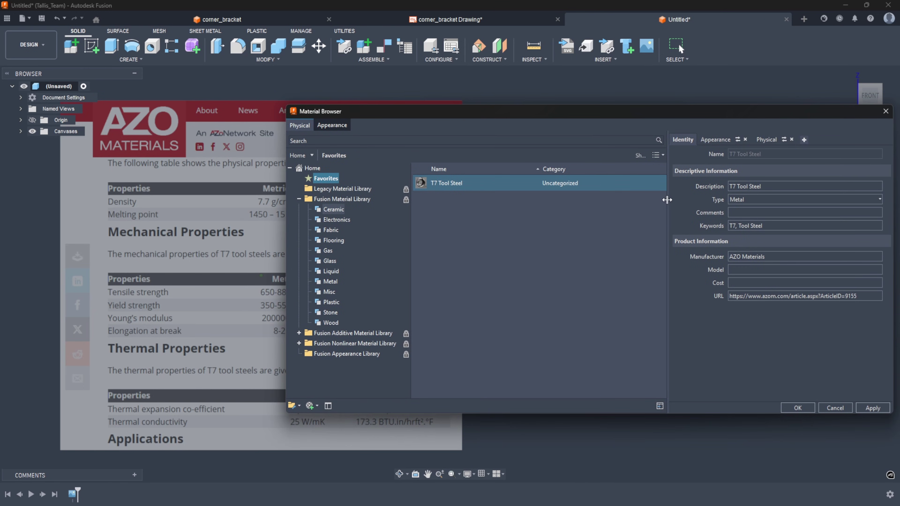
pyautogui.moveTo(667, 199); pyautogui.dragTo(614, 199)
pyautogui.moveTo(283, 220); pyautogui.dragTo(449, 209)
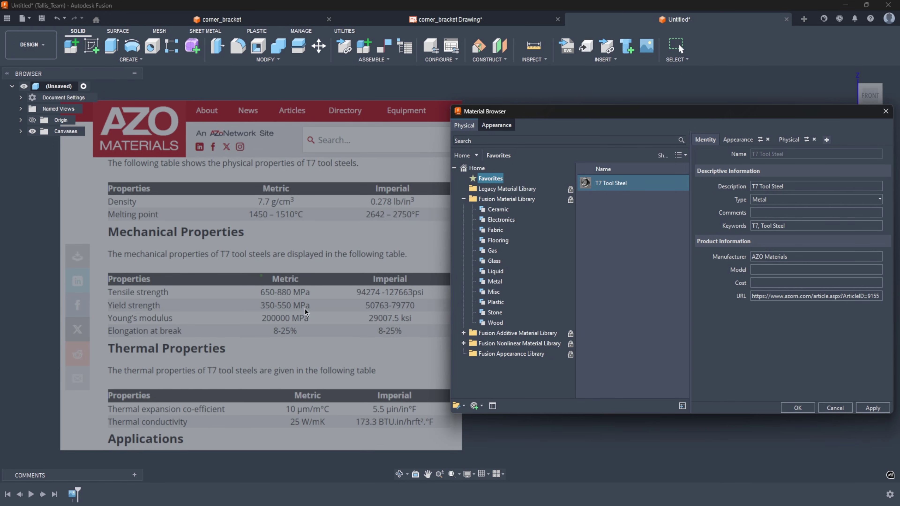
pyautogui.click(789, 139)
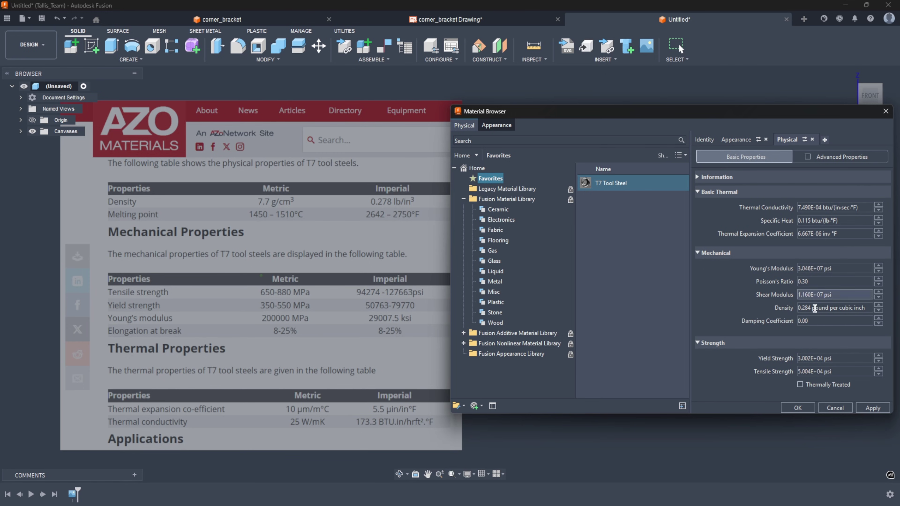
pyautogui.click(886, 111)
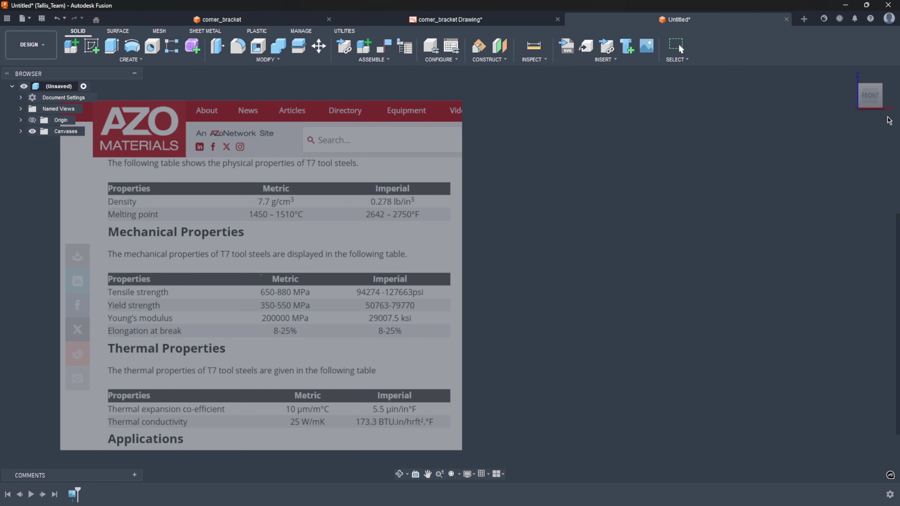
# - In Preferences, set Material Unit Display to Metric Standard (MPa, kg, J)
pyautogui.click(888, 22)
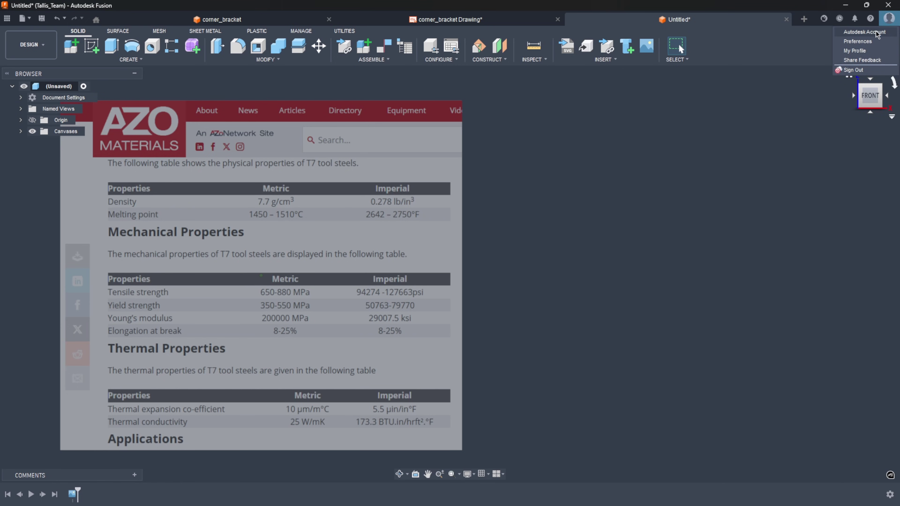
pyautogui.click(864, 41)
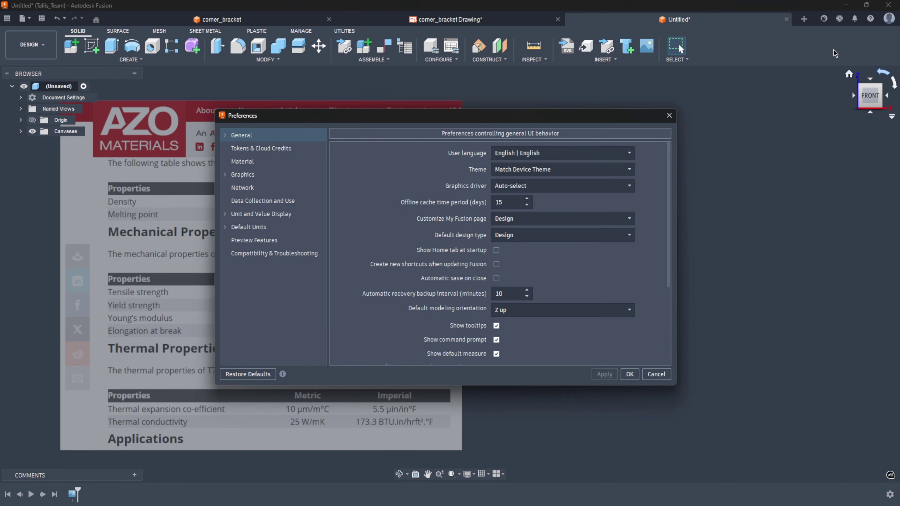
pyautogui.click(249, 215)
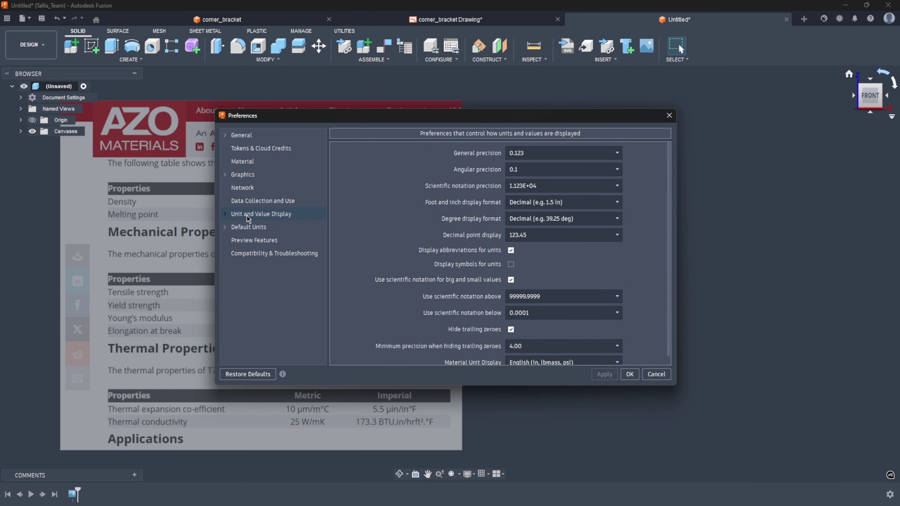
pyautogui.scroll(-1, 673, 213)
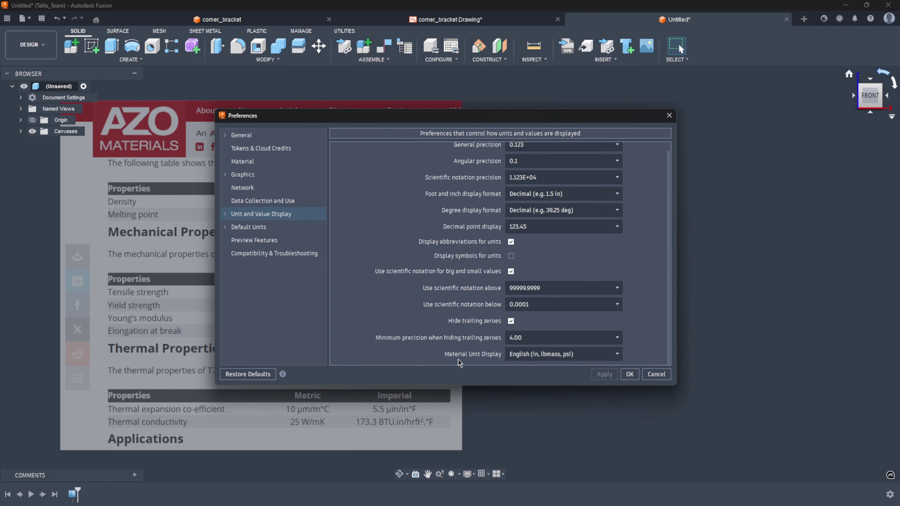
pyautogui.click(580, 355)
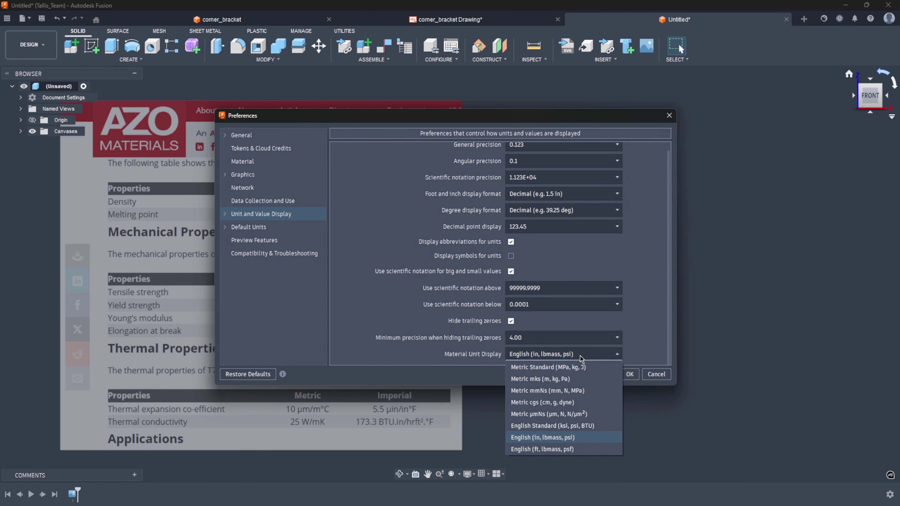
pyautogui.click(537, 370)
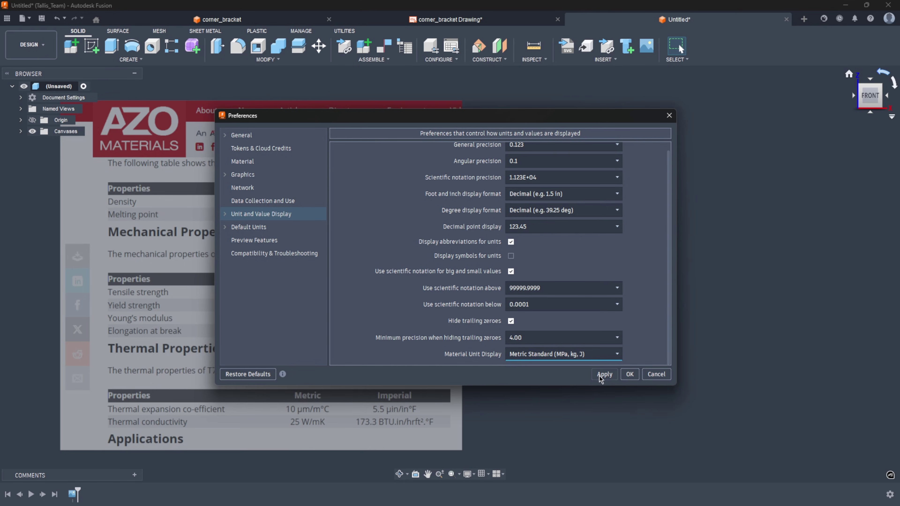
pyautogui.click(630, 374)
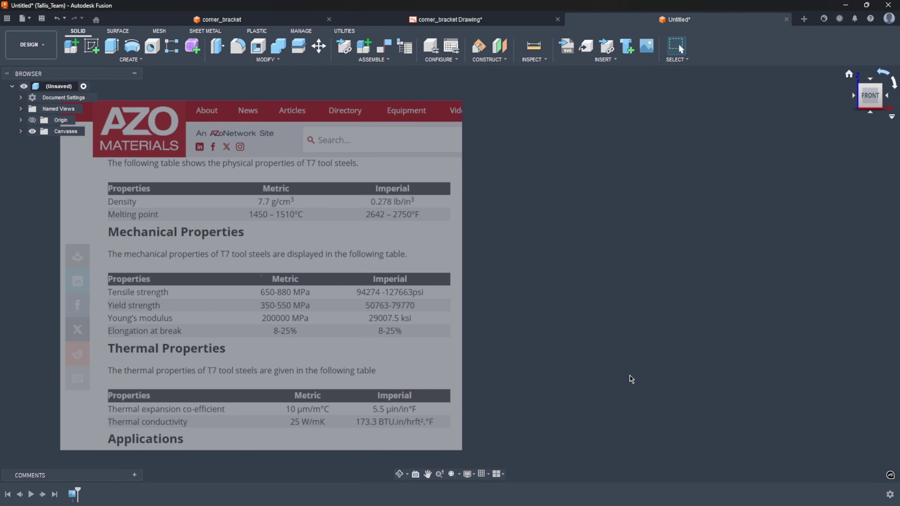
# - Open T7 Tool Steel from Favorites in Manage Materials and show its Physical tab
pyautogui.click(265, 60)
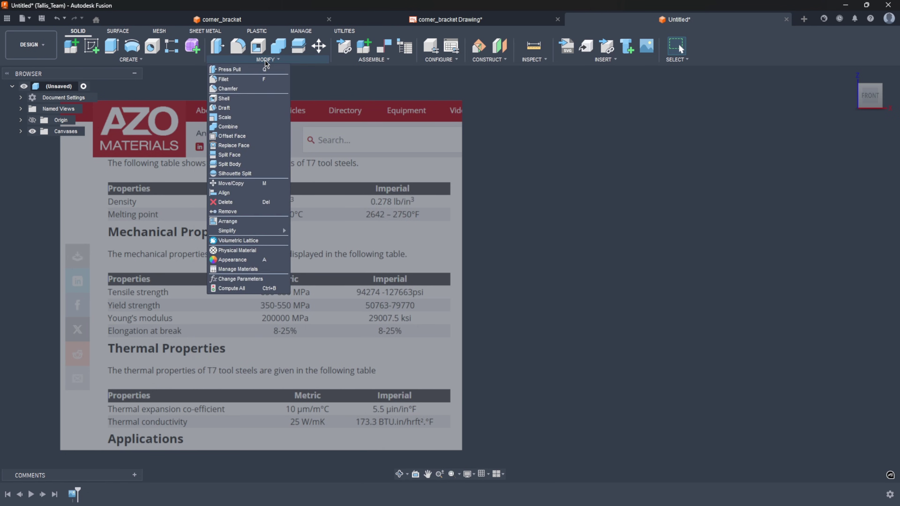
pyautogui.click(239, 269)
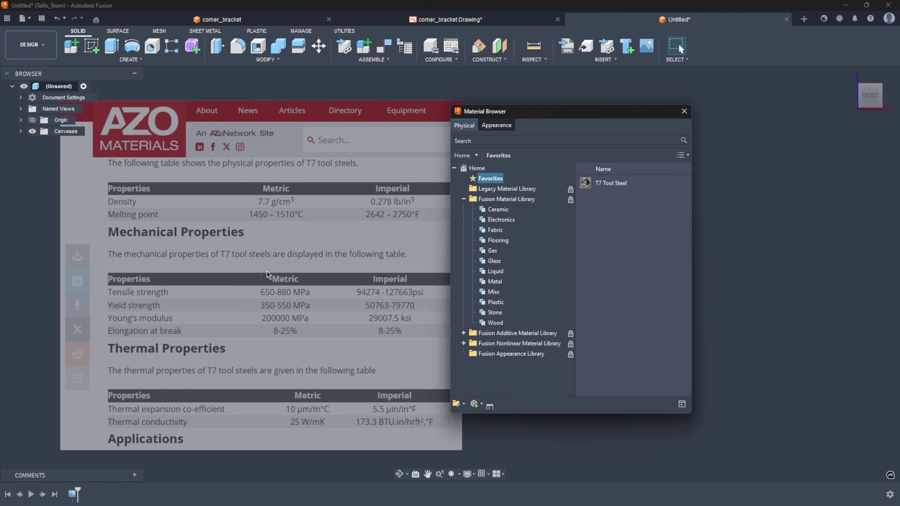
pyautogui.click(623, 183)
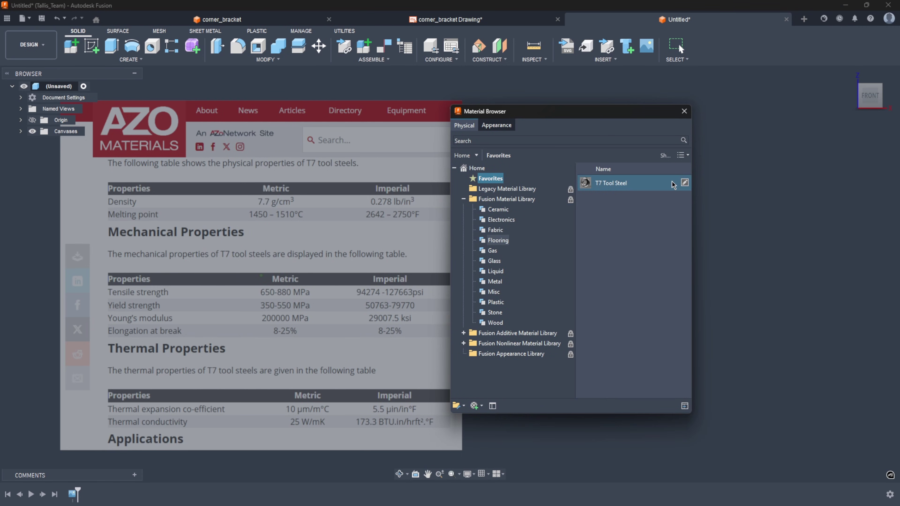
pyautogui.click(684, 183)
pyautogui.click(795, 138)
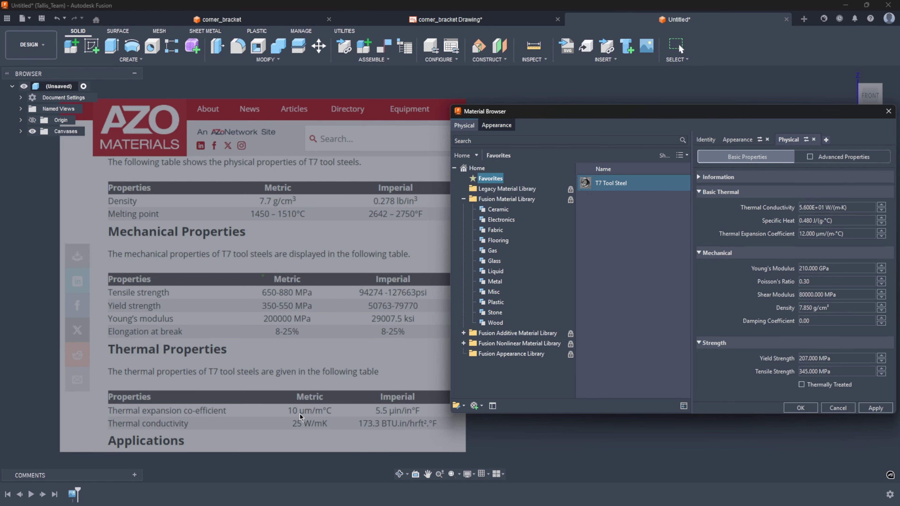
# - Set thermal expansion coefficient to 10 and thermal conductivity to 25
pyautogui.click(806, 234)
pyautogui.tripleClick(806, 233)
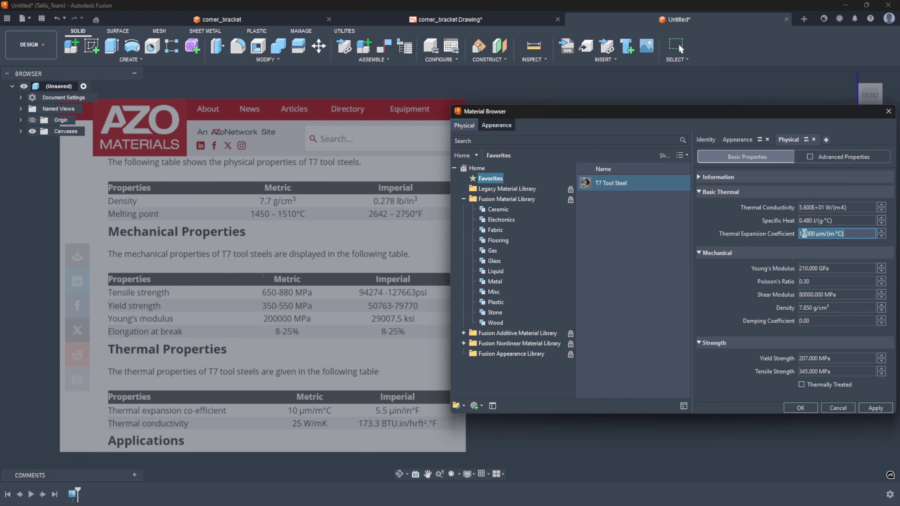
pyautogui.write('10')
pyautogui.press('Return')
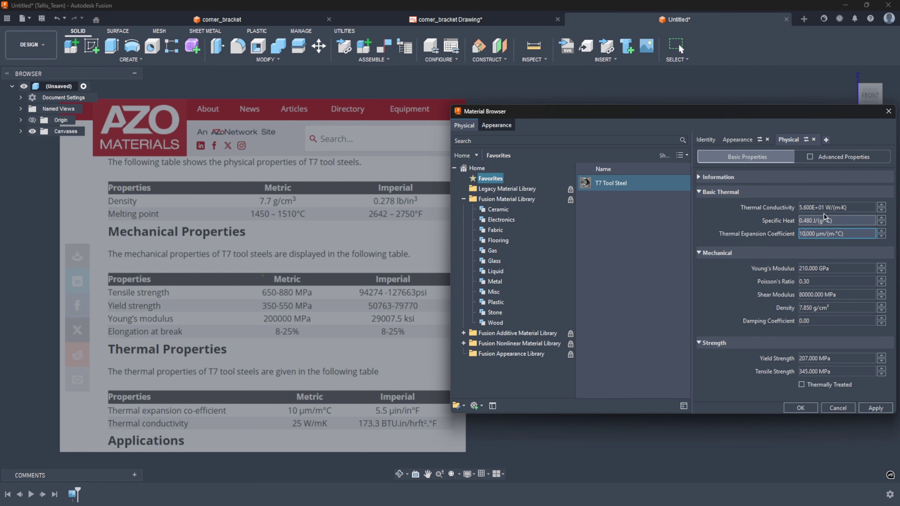
pyautogui.click(825, 207)
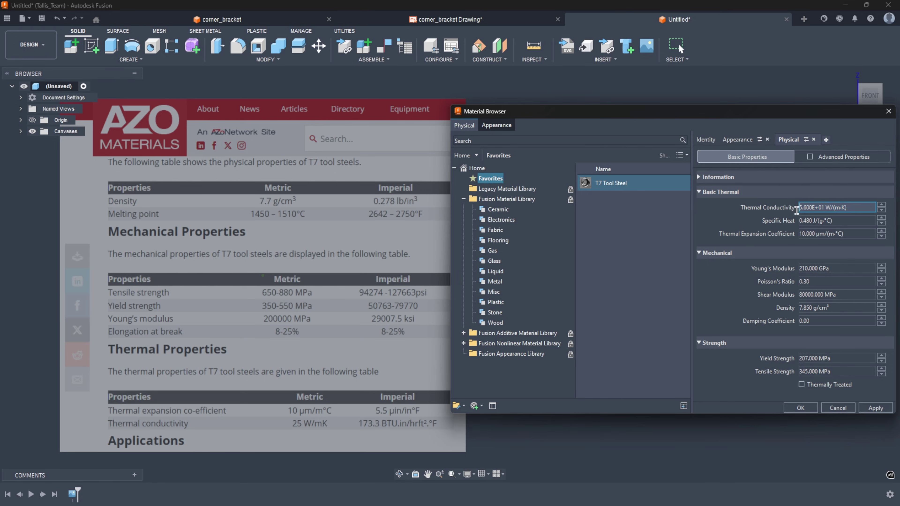
pyautogui.moveTo(823, 208); pyautogui.dragTo(769, 212)
pyautogui.write('25')
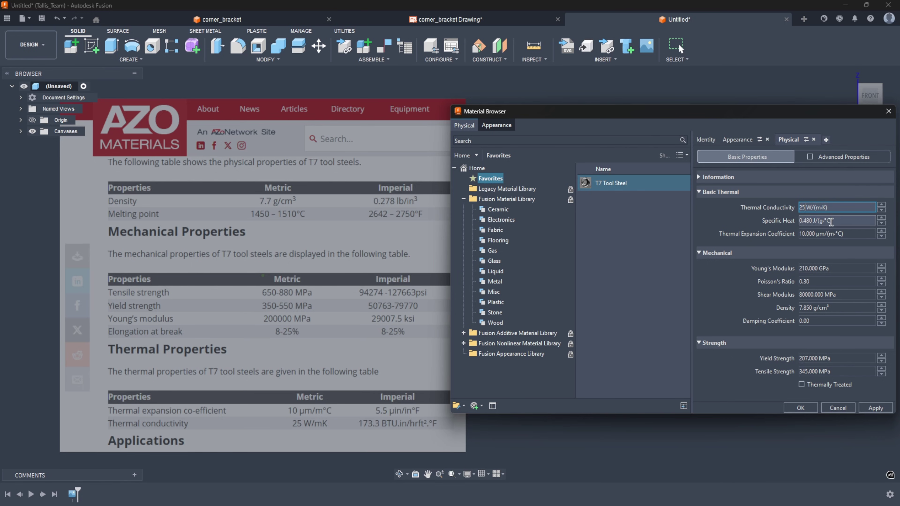
pyautogui.press('Tab')
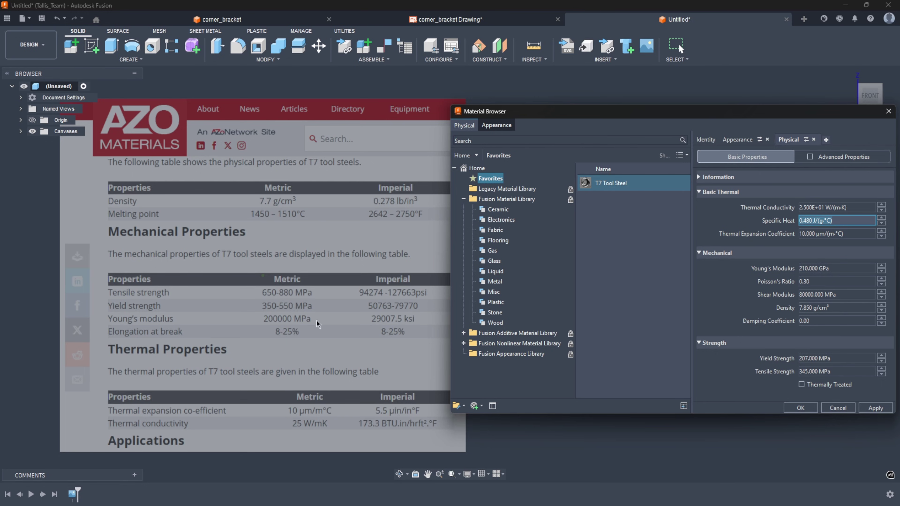
# - Change Young's Modulus to 200 GPa
pyautogui.click(800, 269)
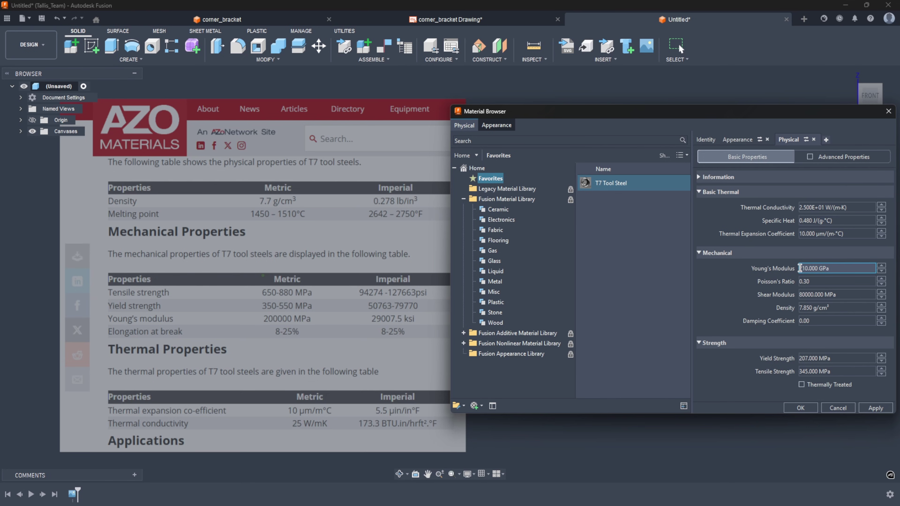
pyautogui.click(804, 268)
pyautogui.press('BackSpace')
pyautogui.write('0')
pyautogui.hotkey('alt', 'Tab')
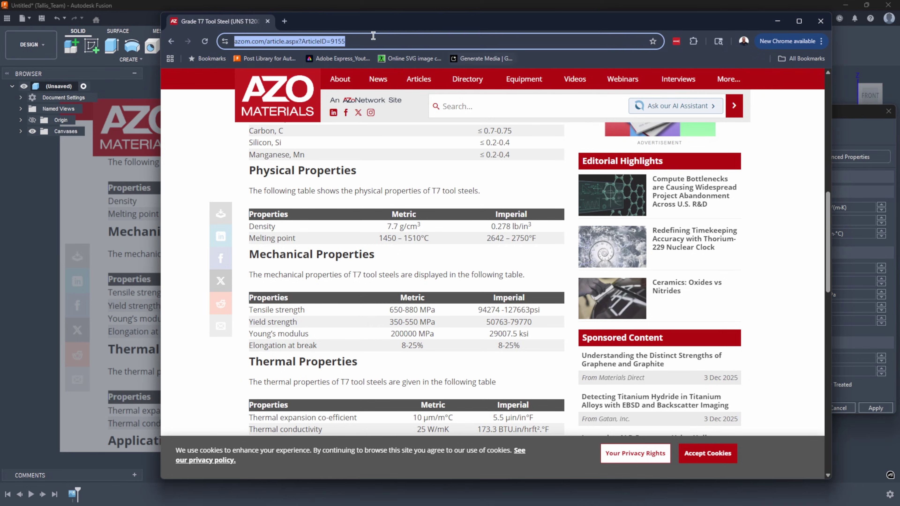
# - Look up '200000 MPa into GPa' in a new Chrome tab (200 GPa), then return to Fusion
pyautogui.click(284, 22)
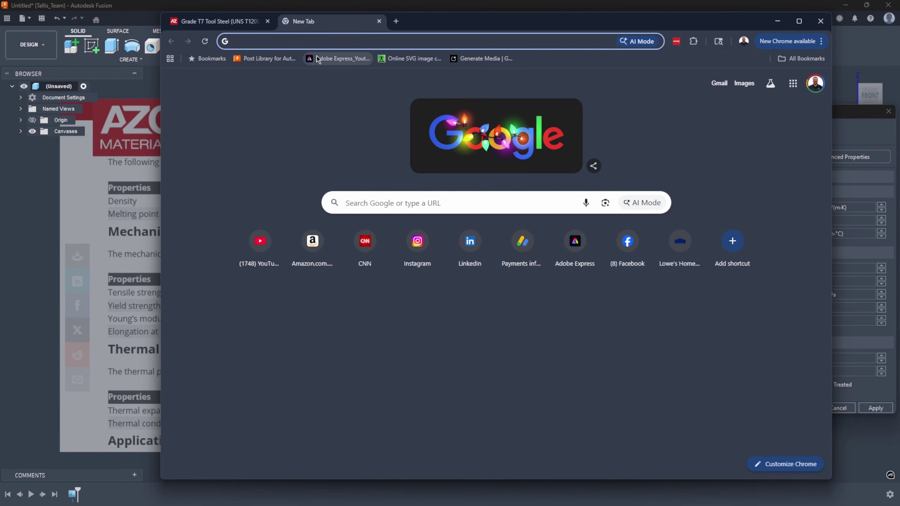
pyautogui.write('200000')
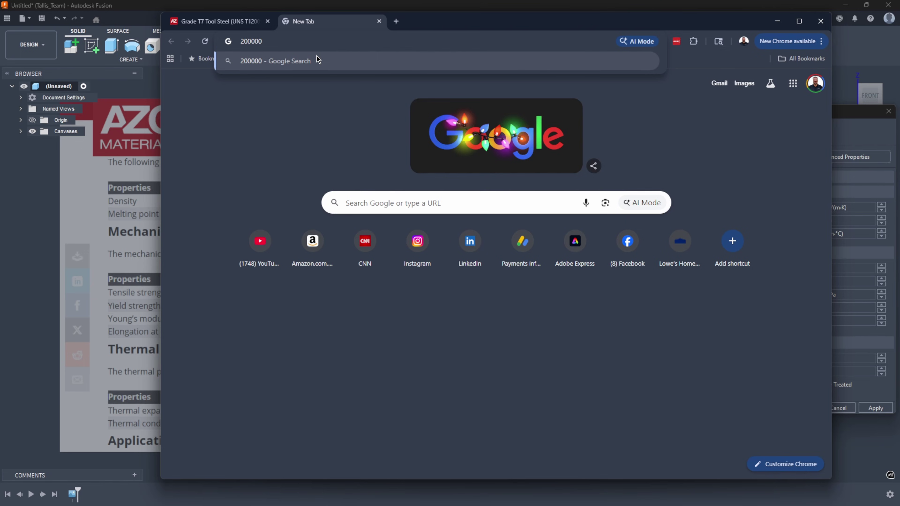
pyautogui.write(' MP')
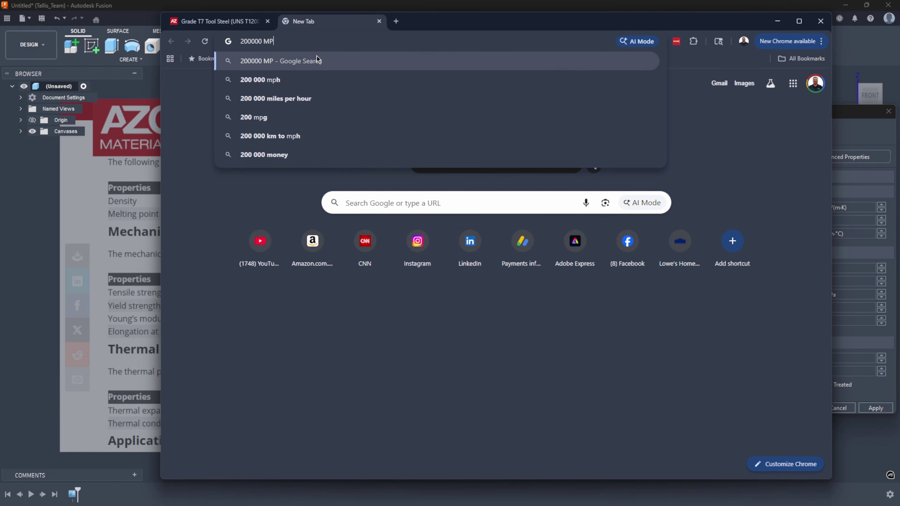
pyautogui.write('a into ')
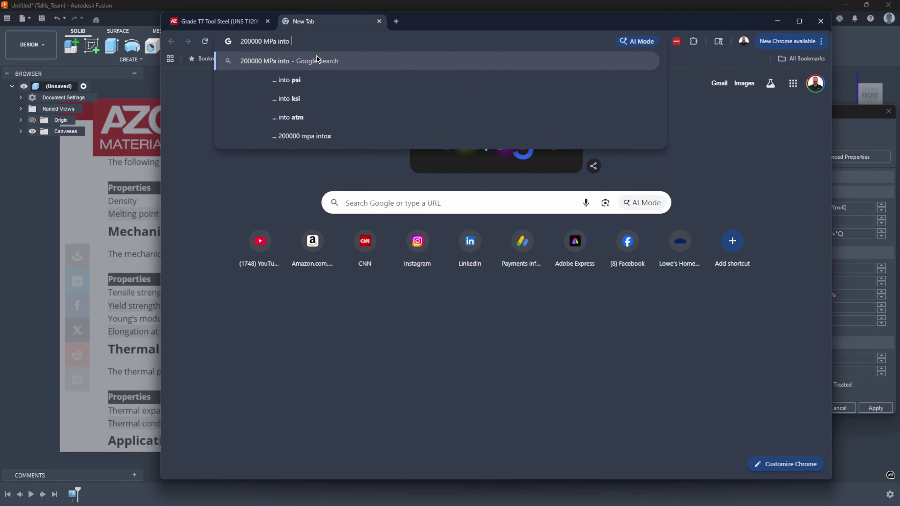
pyautogui.write('GPa')
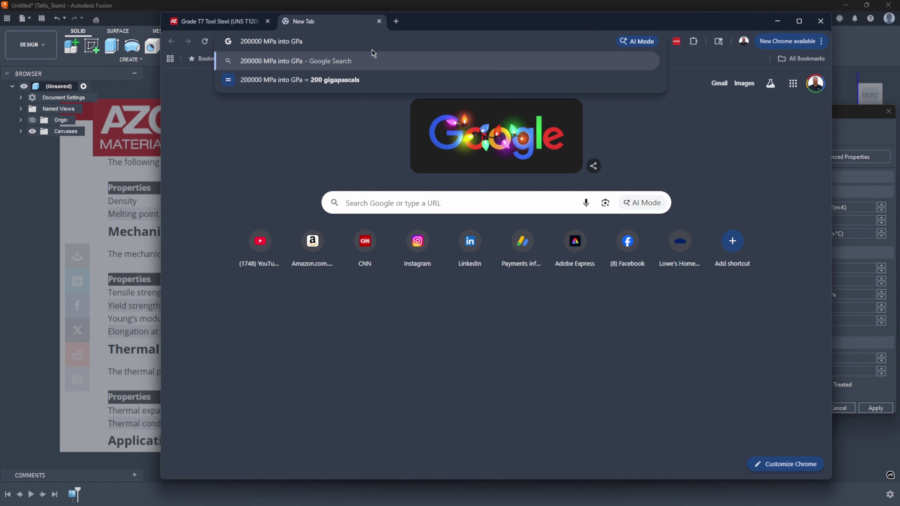
pyautogui.click(778, 21)
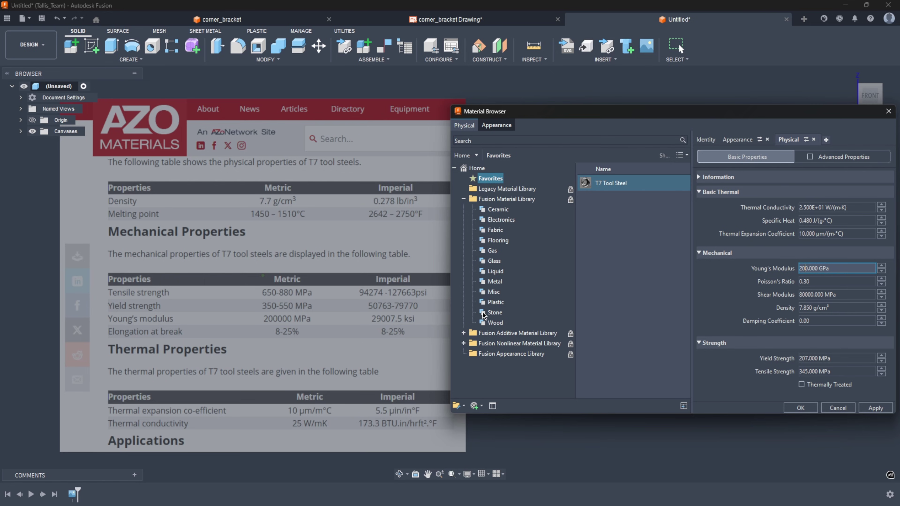
# - Change T7 Tool Steel's yield strength from 207 to 425 MPa and tensile strength to 750 MPa, tick Thermally Treated, and apply
pyautogui.click(808, 359)
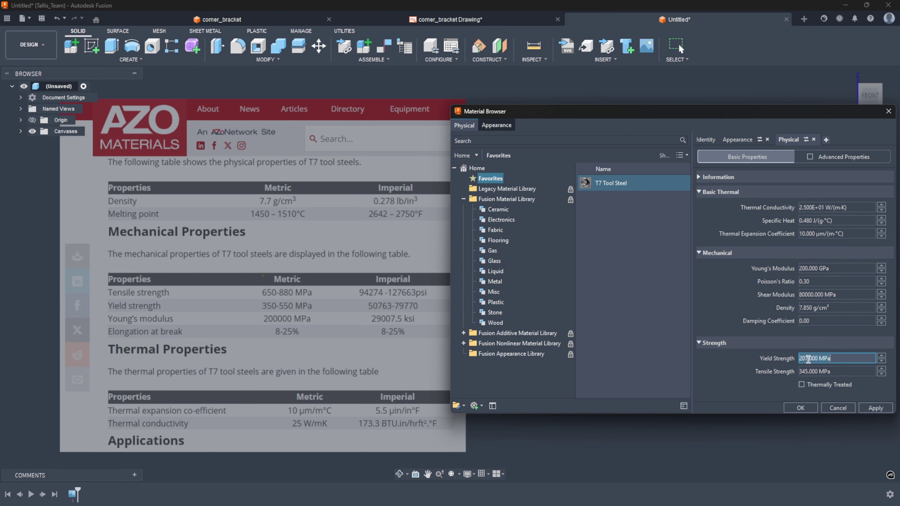
pyautogui.press('Home')
pyautogui.press('Delete')
pyautogui.press('Delete')
pyautogui.press('Delete')
pyautogui.press('Delete')
pyautogui.press('Delete')
pyautogui.write('425.')
pyautogui.click(807, 372)
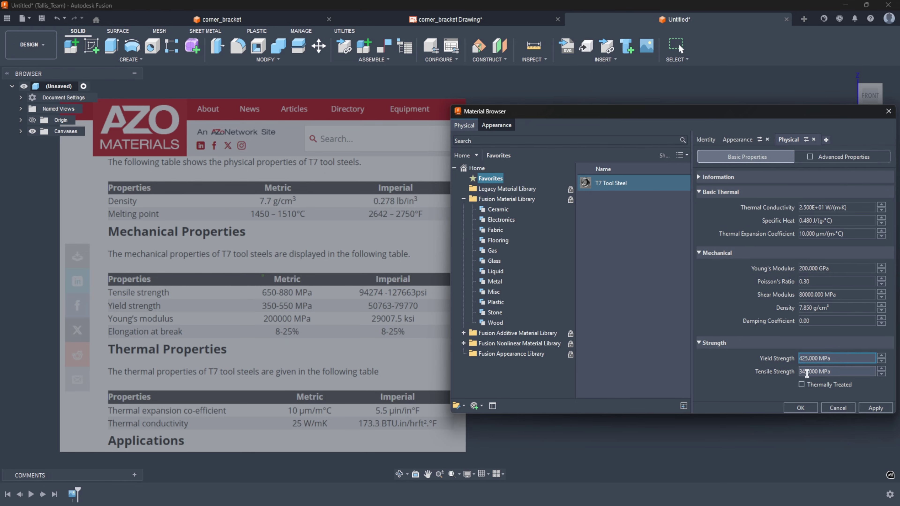
pyautogui.click(806, 372)
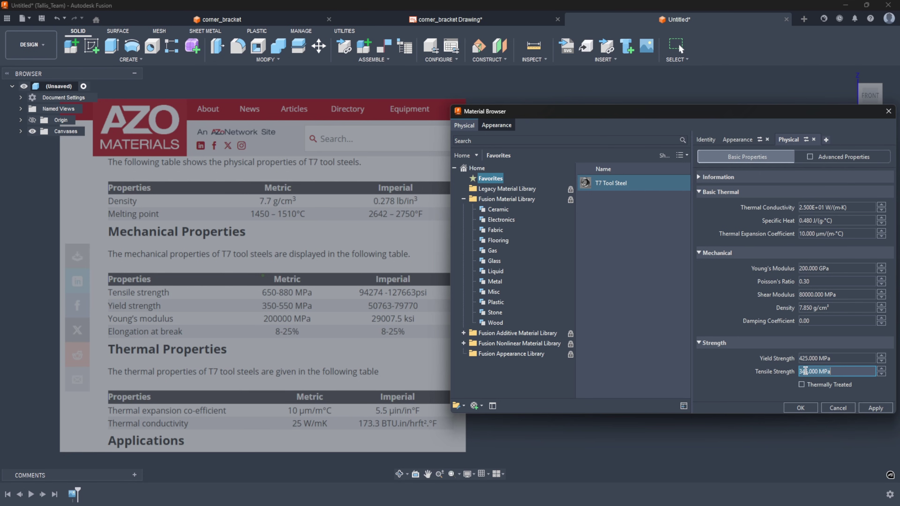
pyautogui.tripleClick(808, 372)
pyautogui.write('750')
pyautogui.click(802, 385)
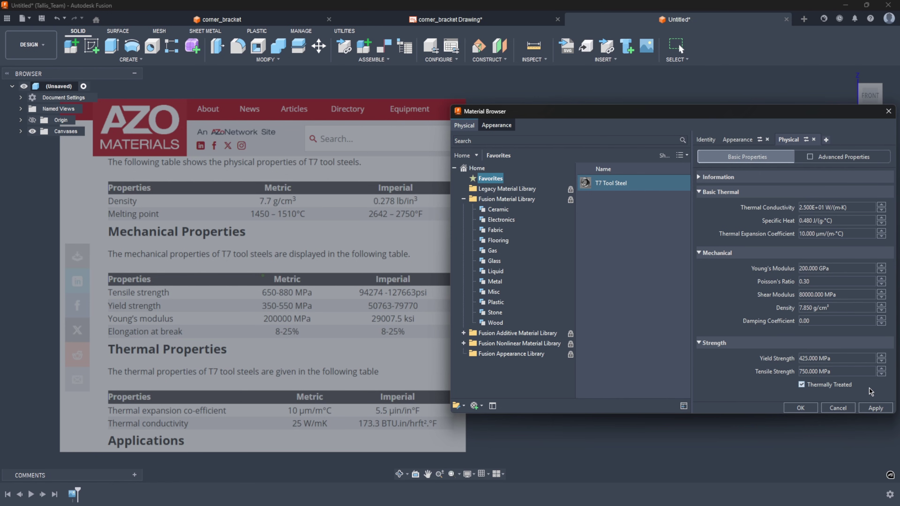
pyautogui.click(876, 408)
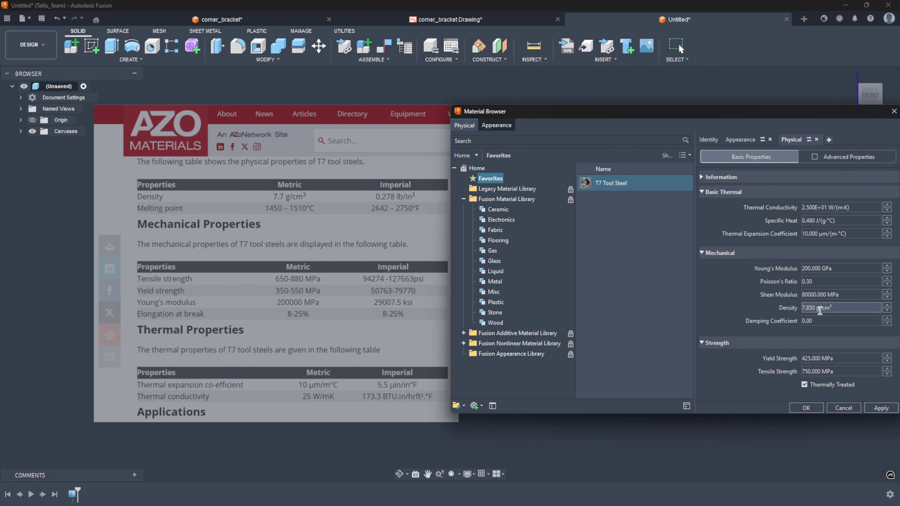
# - Change T7 Tool Steel's density to 7.7 g/cm³ and apply it
pyautogui.click(807, 307)
pyautogui.click(810, 307)
pyautogui.press('BackSpace')
pyautogui.press('BackSpace')
pyautogui.press('BackSpace')
pyautogui.write('7')
pyautogui.click(878, 408)
# - Confirm the material edits, close the Material Browser, and start closing the Untitled design
pyautogui.click(806, 407)
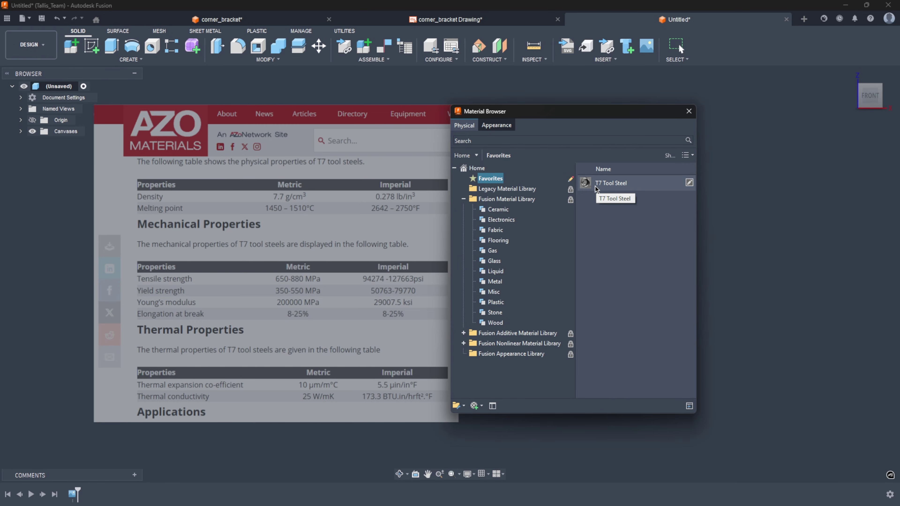
pyautogui.click(689, 112)
pyautogui.click(787, 20)
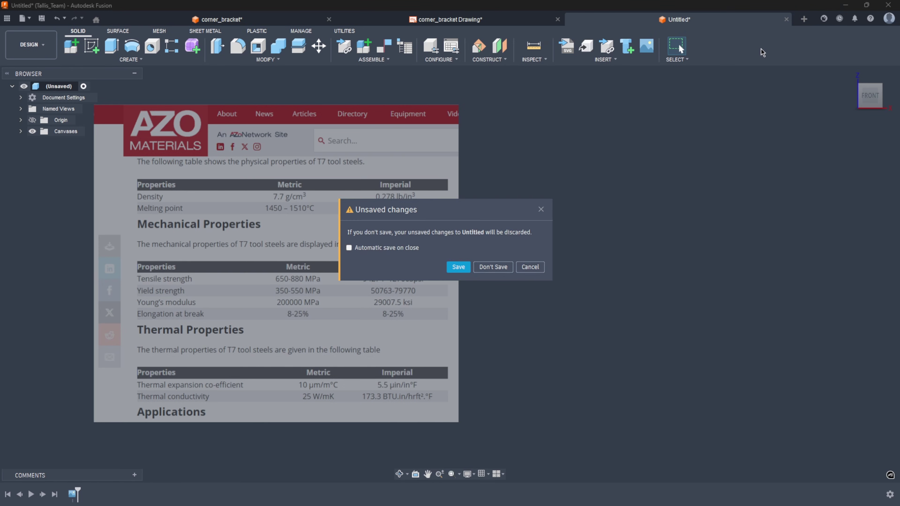
# - Discard Untitled without saving, then drag T7 Tool Steel, found by searching 't7', onto the corner_bracket body
pyautogui.click(491, 267)
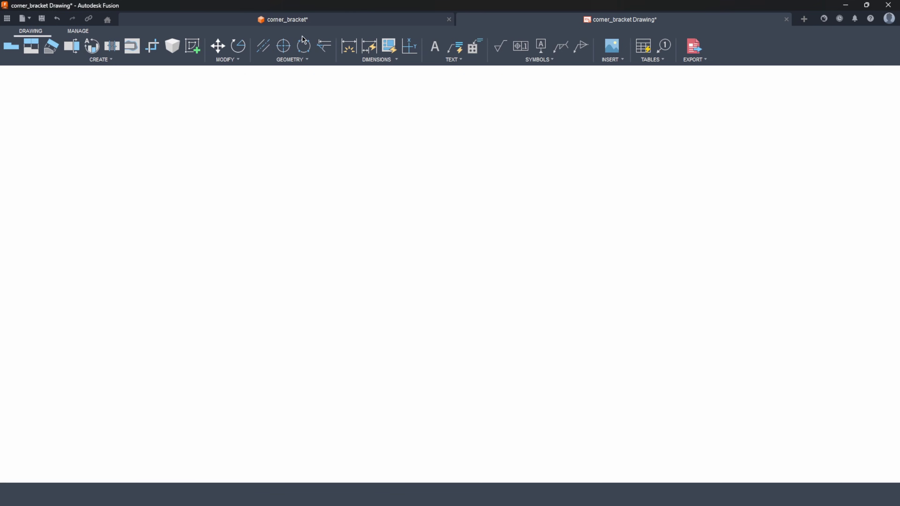
pyautogui.click(302, 20)
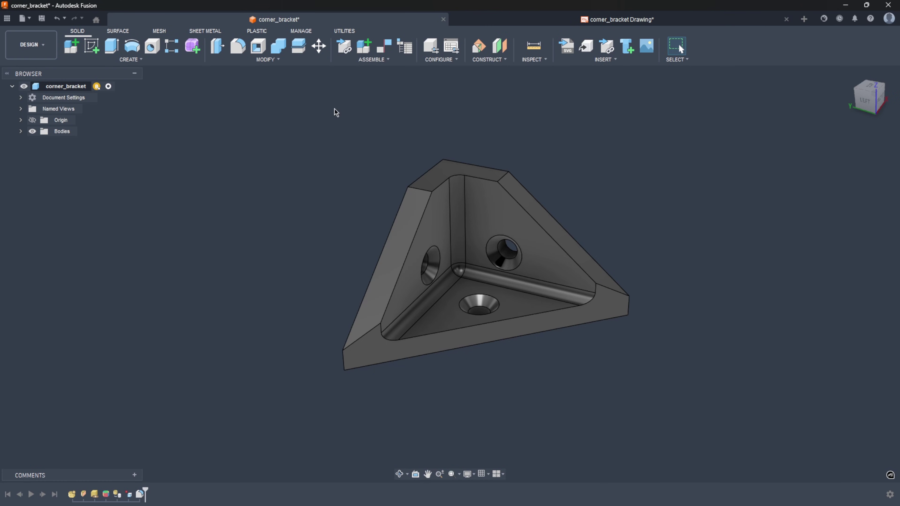
pyautogui.click(251, 61)
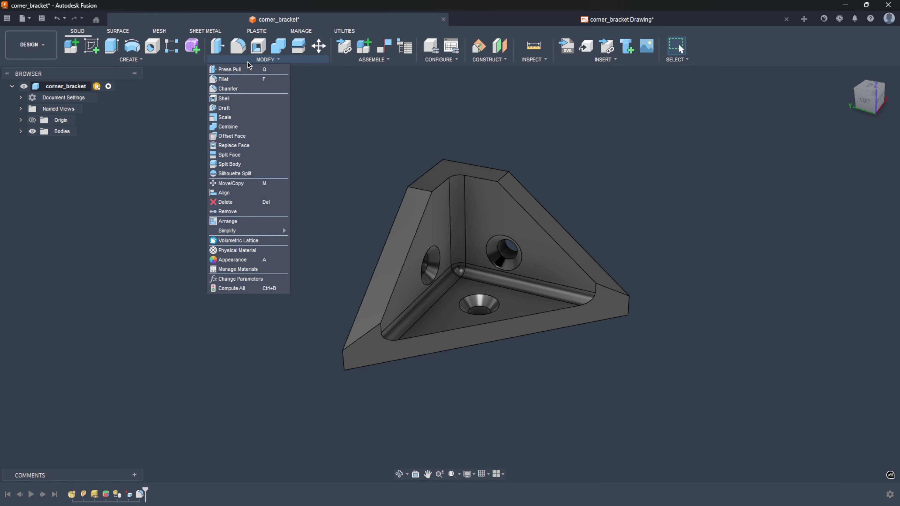
pyautogui.click(244, 250)
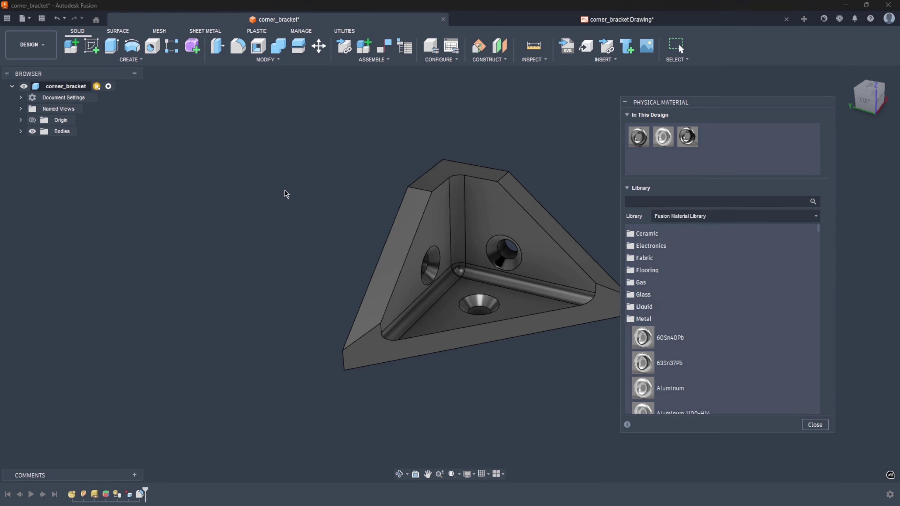
pyautogui.click(661, 200)
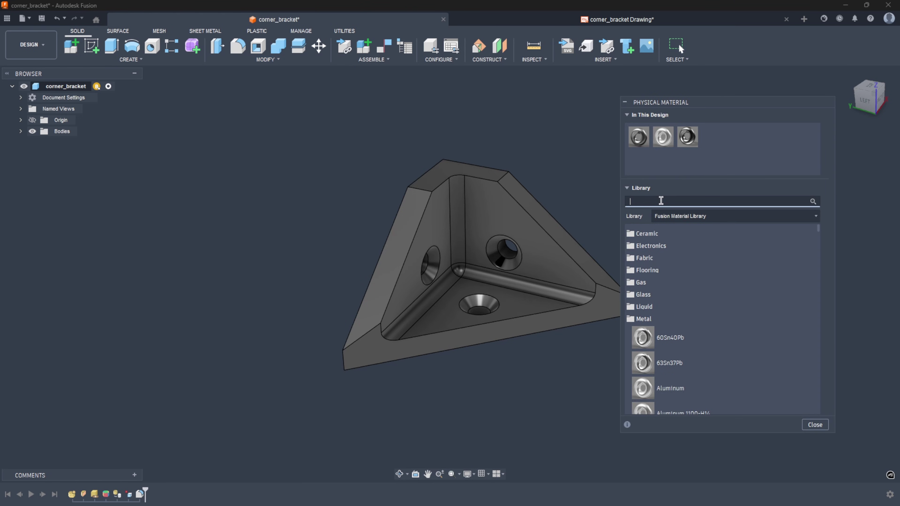
pyautogui.write('t7')
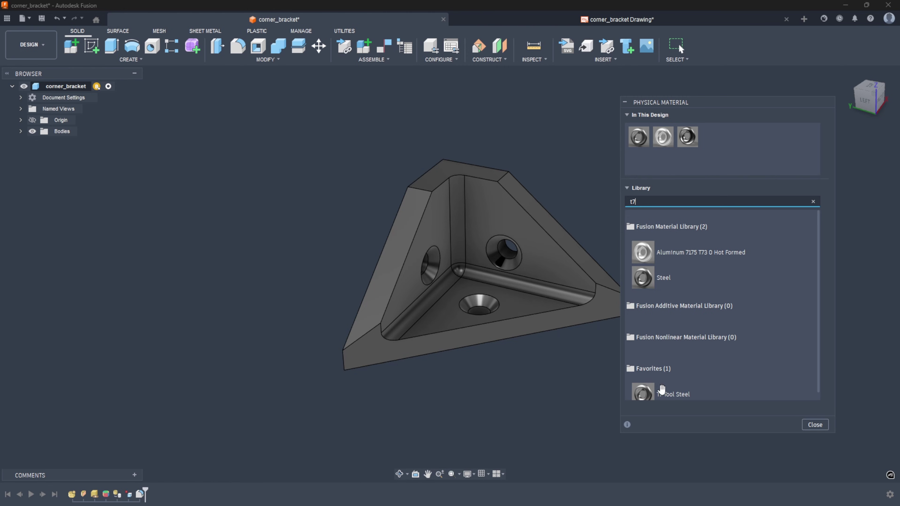
pyautogui.moveTo(646, 392); pyautogui.dragTo(477, 230)
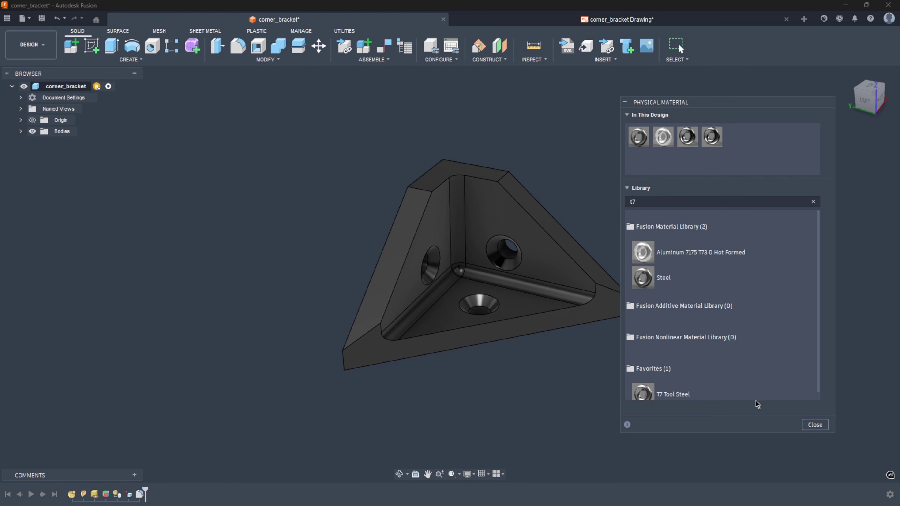
pyautogui.click(815, 425)
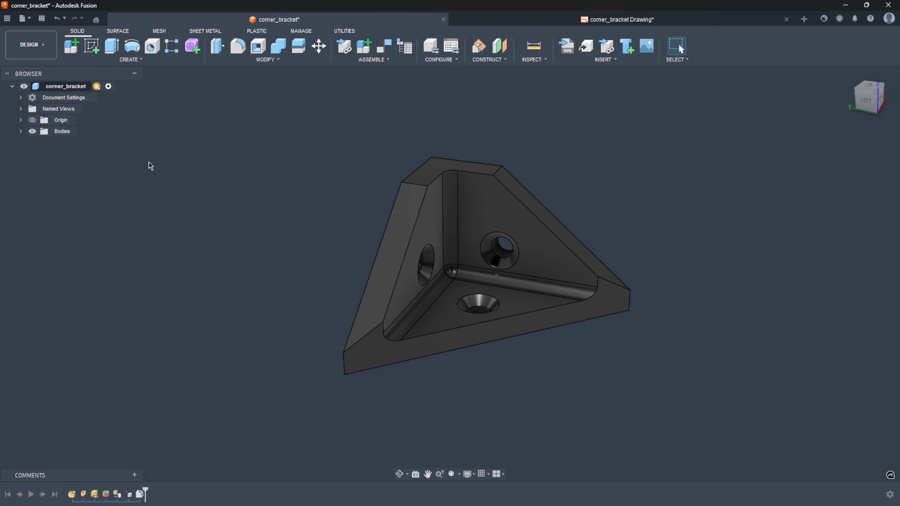
pyautogui.rightClick(53, 87)
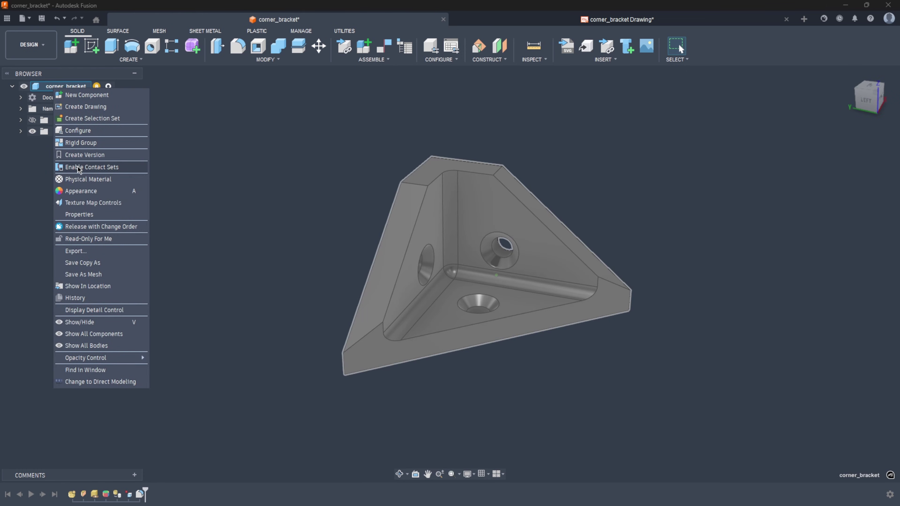
pyautogui.click(122, 214)
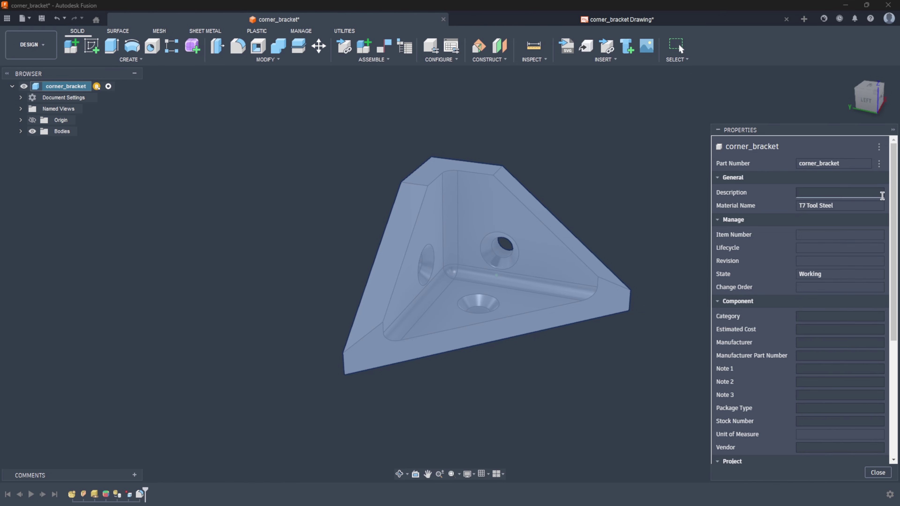
pyautogui.moveTo(896, 201); pyautogui.dragTo(898, 321)
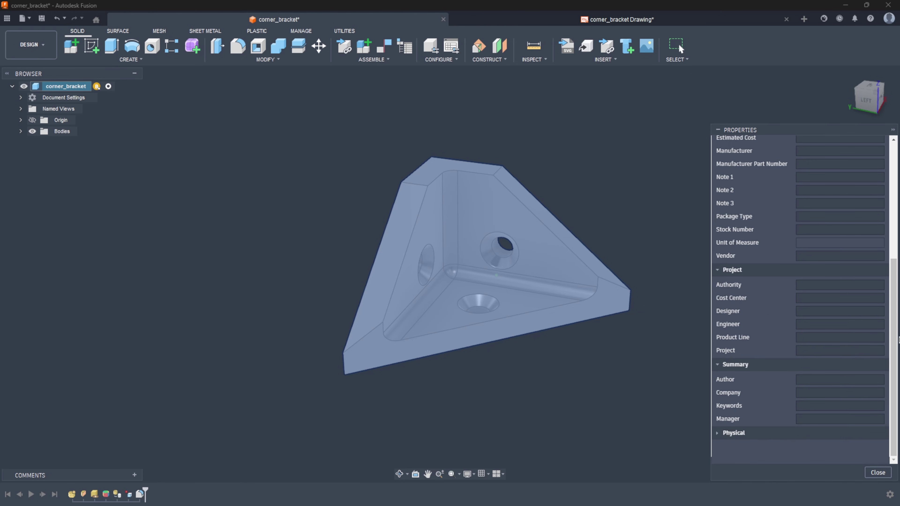
pyautogui.click(720, 434)
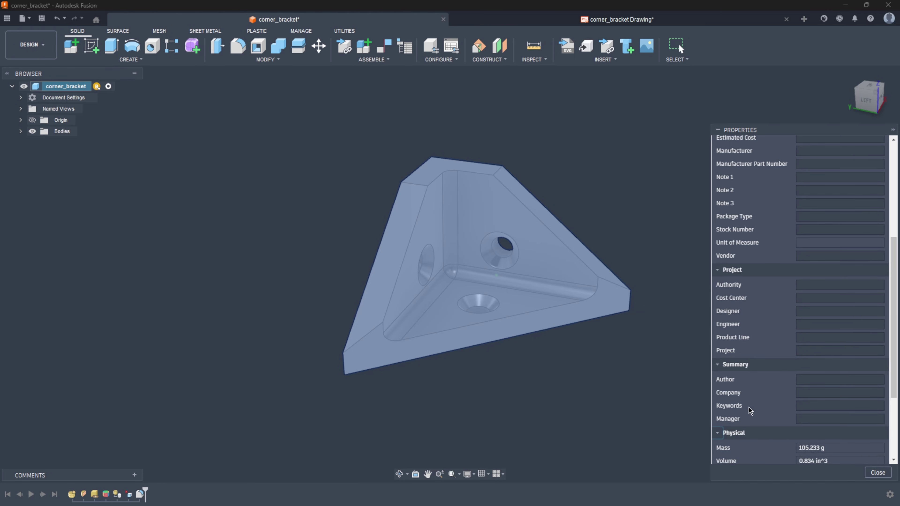
pyautogui.scroll(-1, 750, 407)
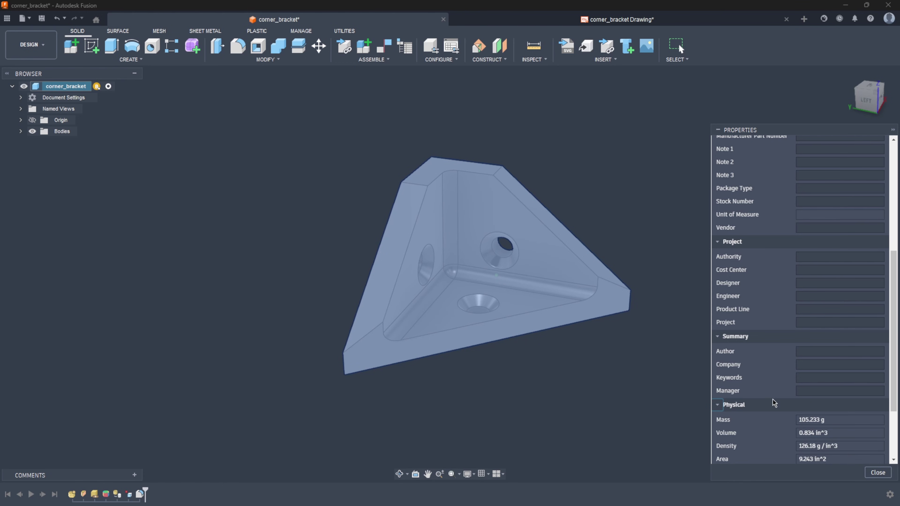
pyautogui.click(877, 473)
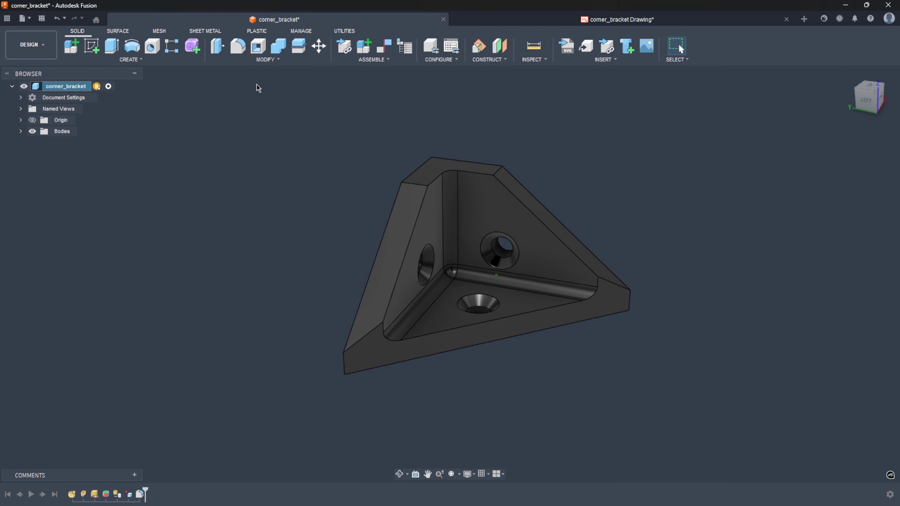
pyautogui.click(256, 61)
# - Drag T7 Tool Steel onto the corner_bracket body again via Physical Material
pyautogui.click(258, 249)
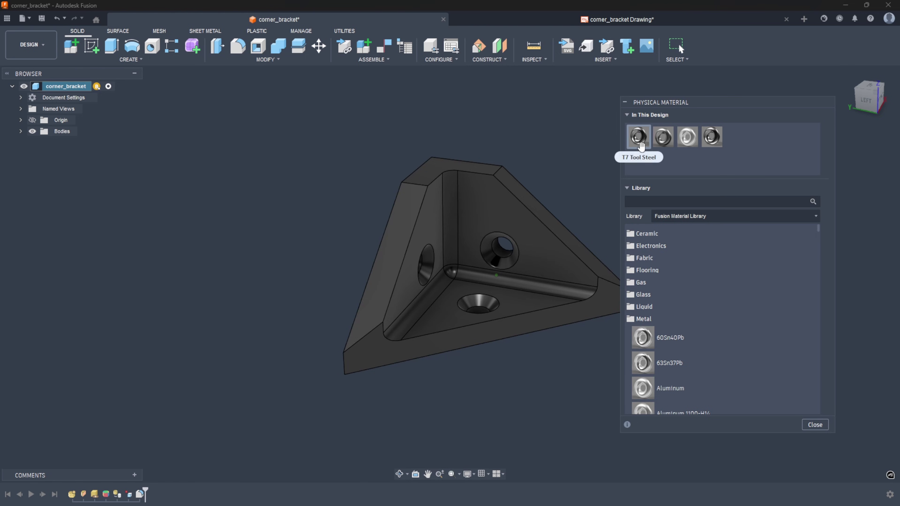
pyautogui.moveTo(640, 135); pyautogui.dragTo(567, 258)
pyautogui.click(814, 424)
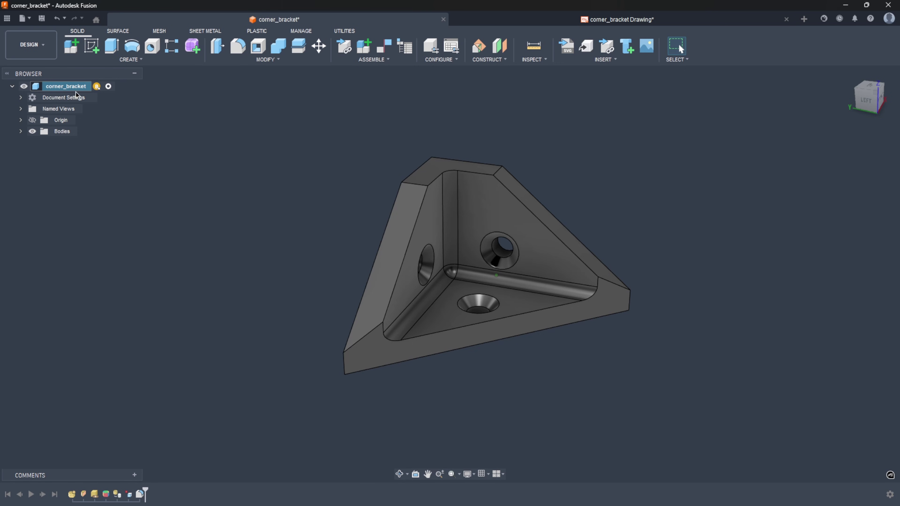
# - Check in corner_bracket's Properties that its mass now reads 107.283 g
pyautogui.rightClick(65, 87)
pyautogui.click(90, 213)
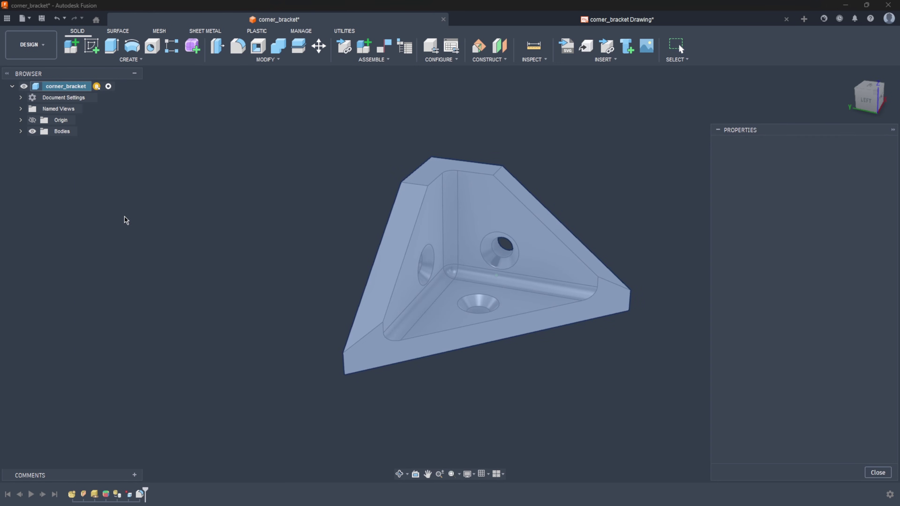
pyautogui.scroll(-10, 815, 355)
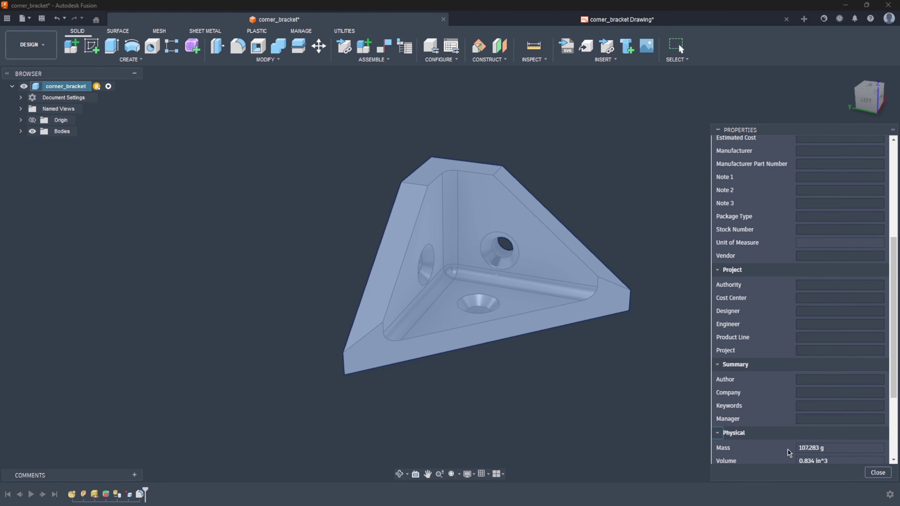
pyautogui.click(875, 477)
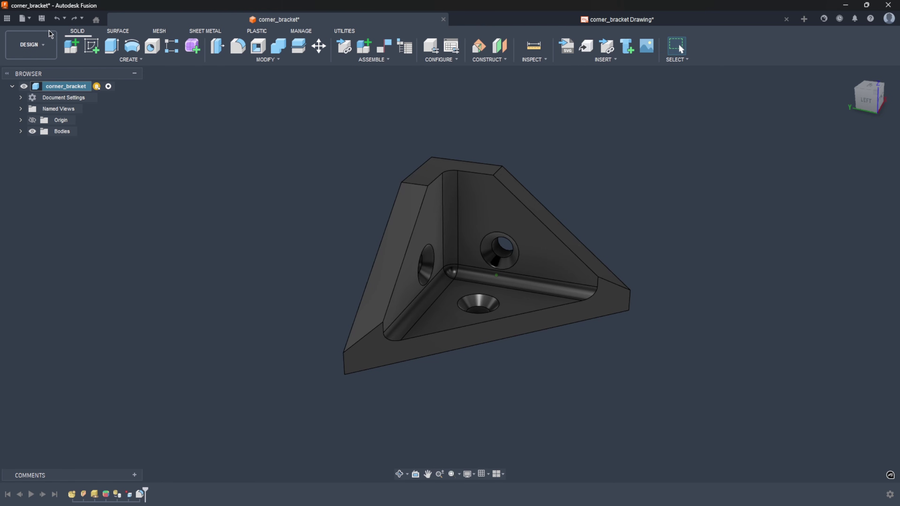
# - Save corner_bracket, update its drawing, and confirm the parts list reads T7 TOOL STEEL
pyautogui.click(42, 22)
pyautogui.click(567, 21)
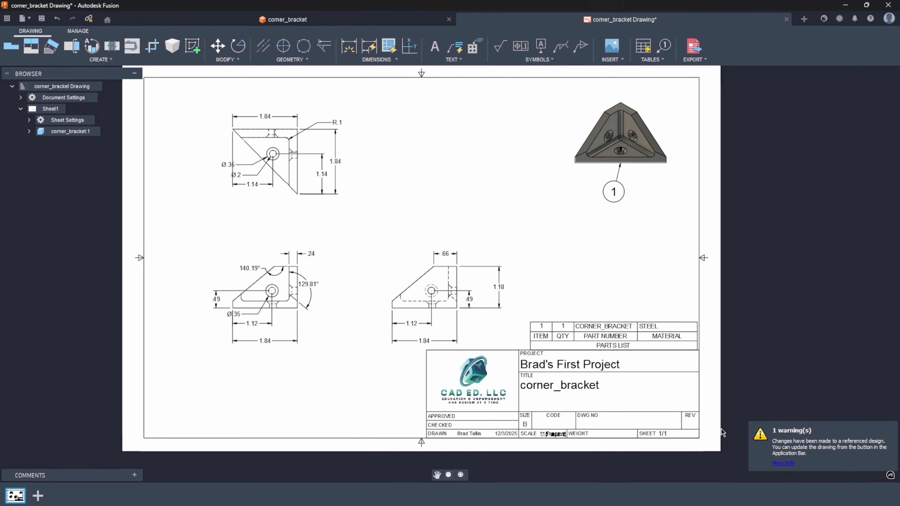
pyautogui.click(89, 19)
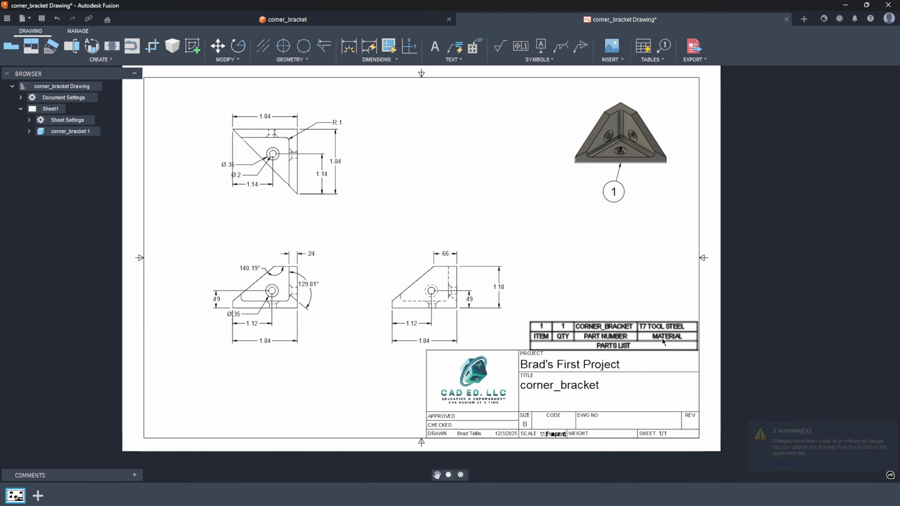
pyautogui.scroll(3, 688, 371)
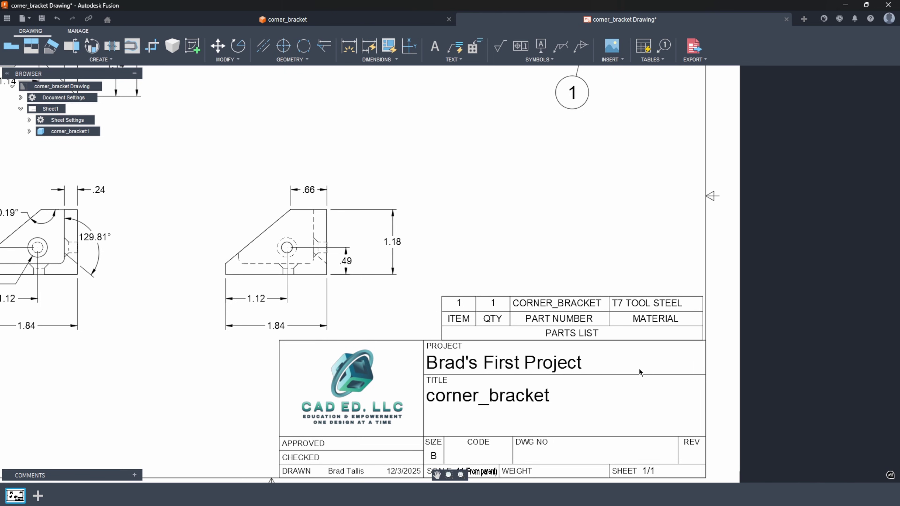
pyautogui.scroll(-2, 634, 385)
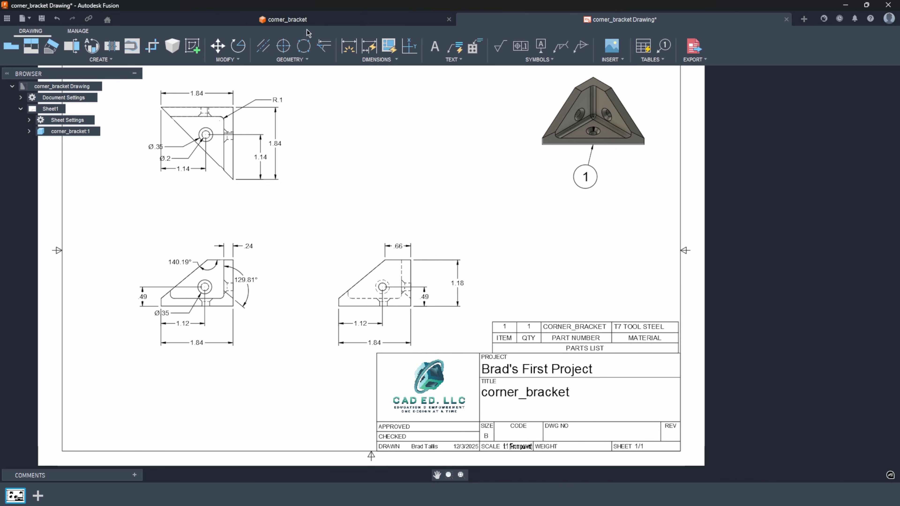
pyautogui.click(305, 19)
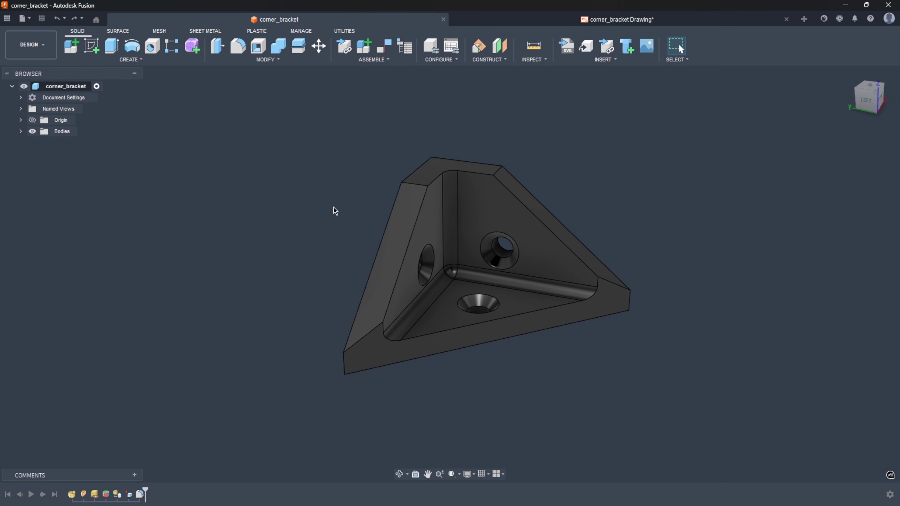